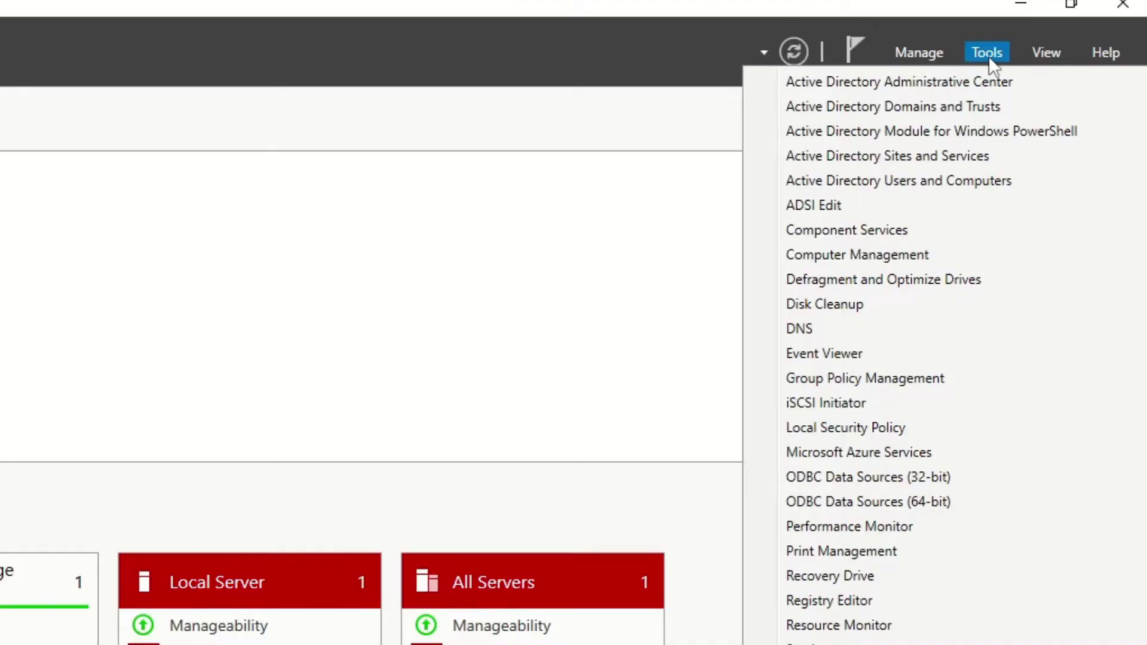
# In the forest root's properties, add jaebmedia.com and zakjaeb.com as alternative UPN suffixes and apply.
pyautogui.click(980, 82)
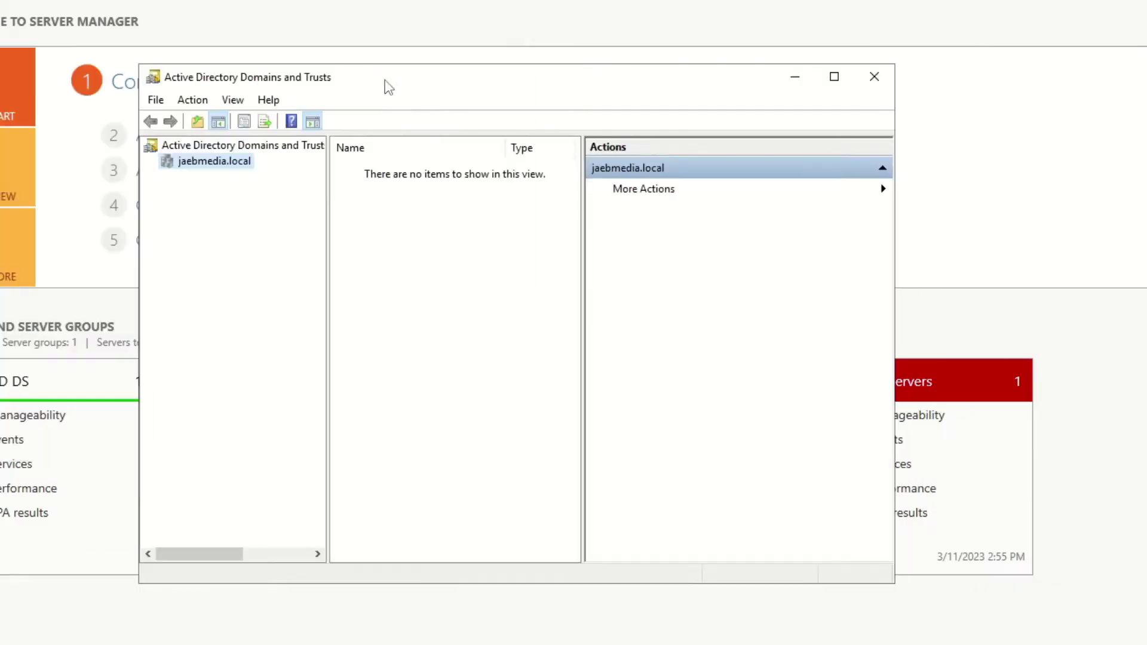
pyautogui.rightClick(251, 149)
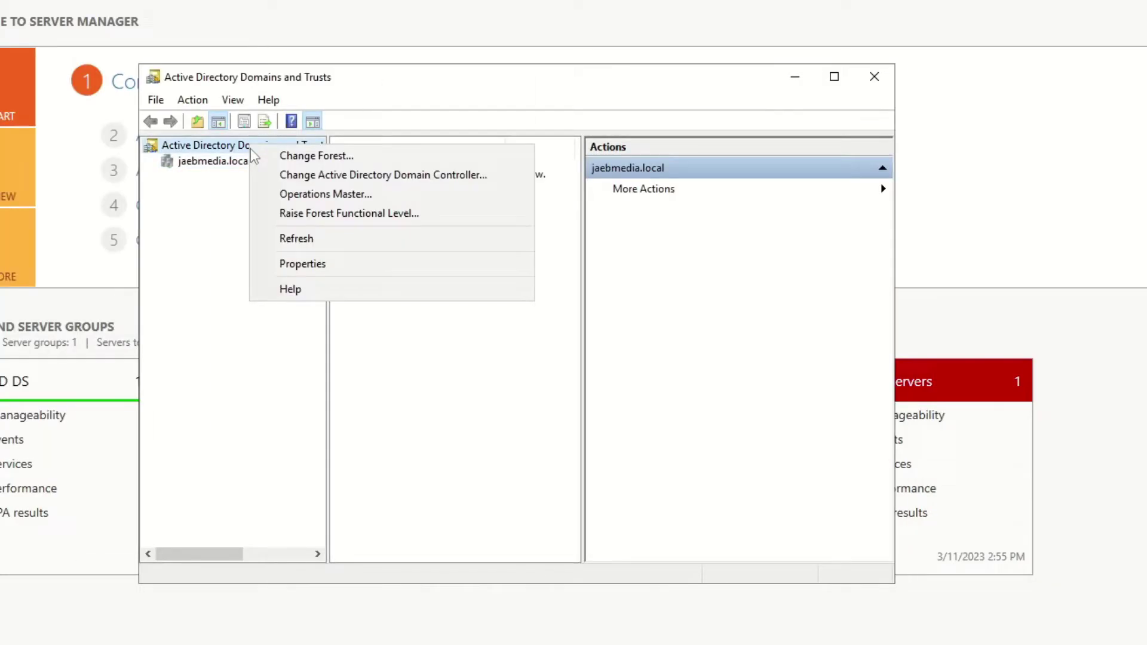
pyautogui.click(289, 269)
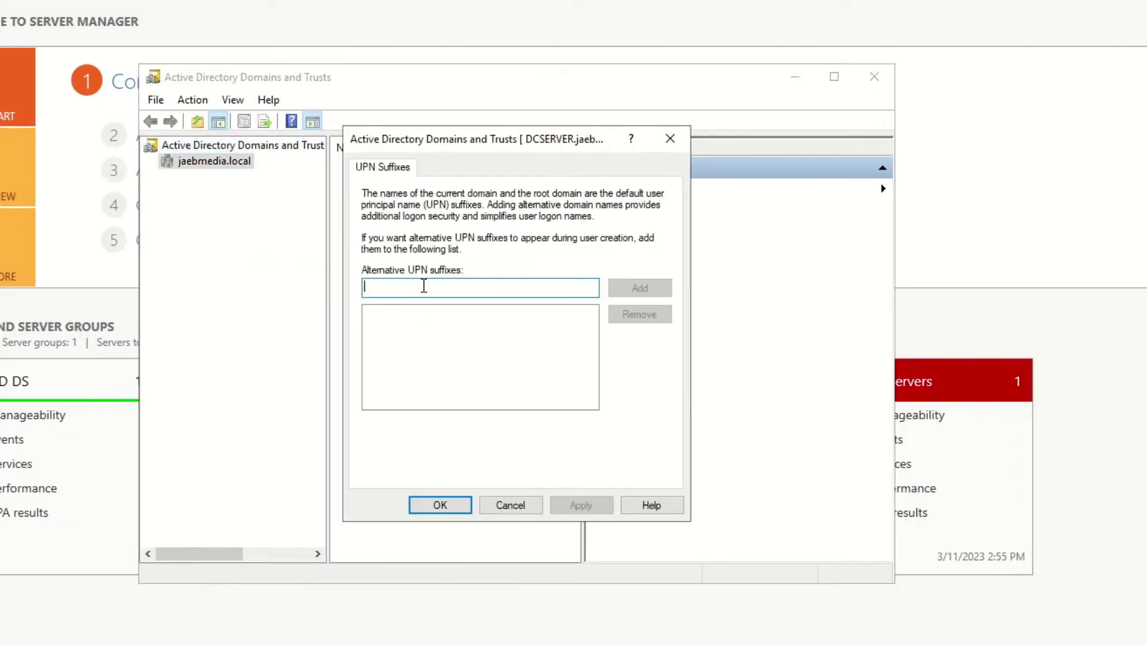
pyautogui.write('ia.com')
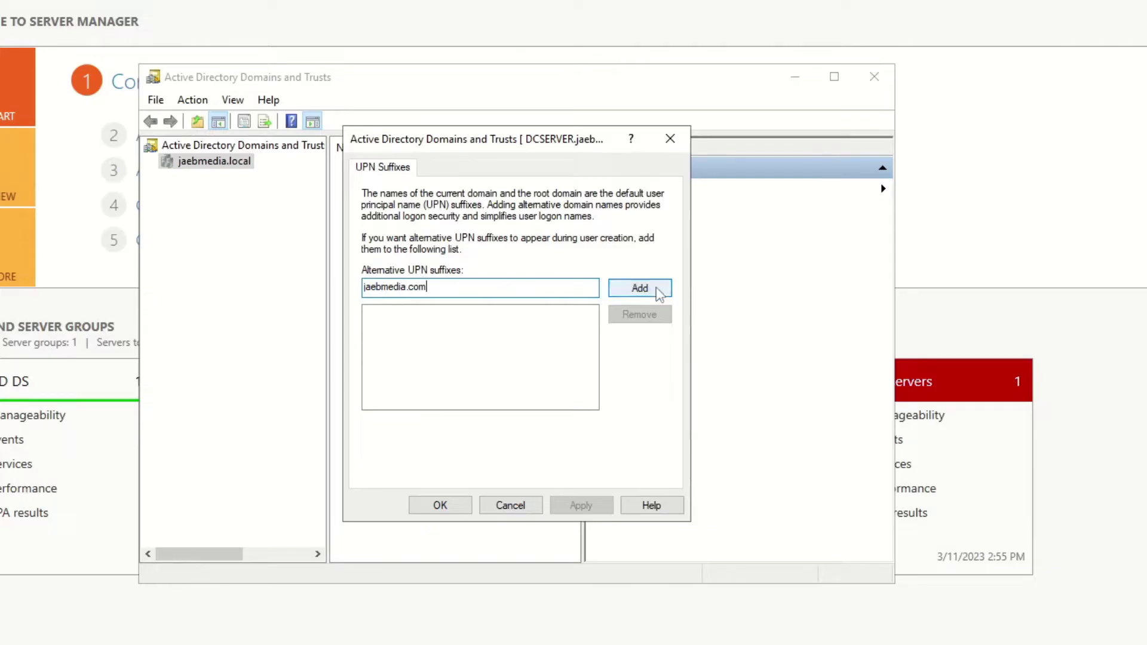
pyautogui.click(658, 288)
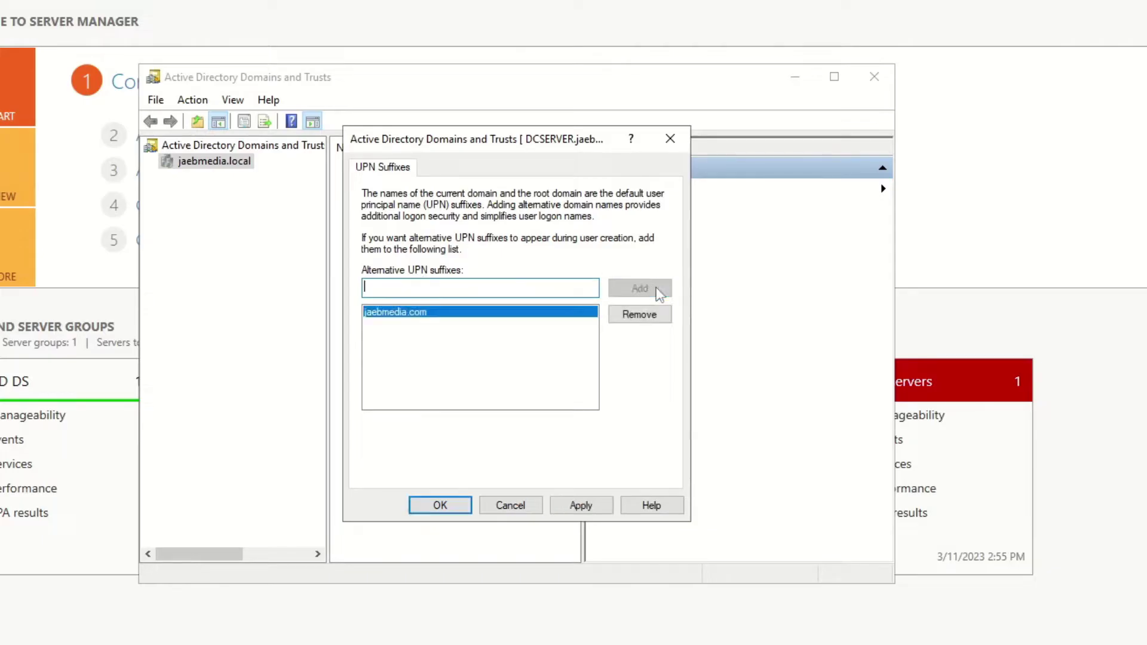
pyautogui.write('zakjaeb.com')
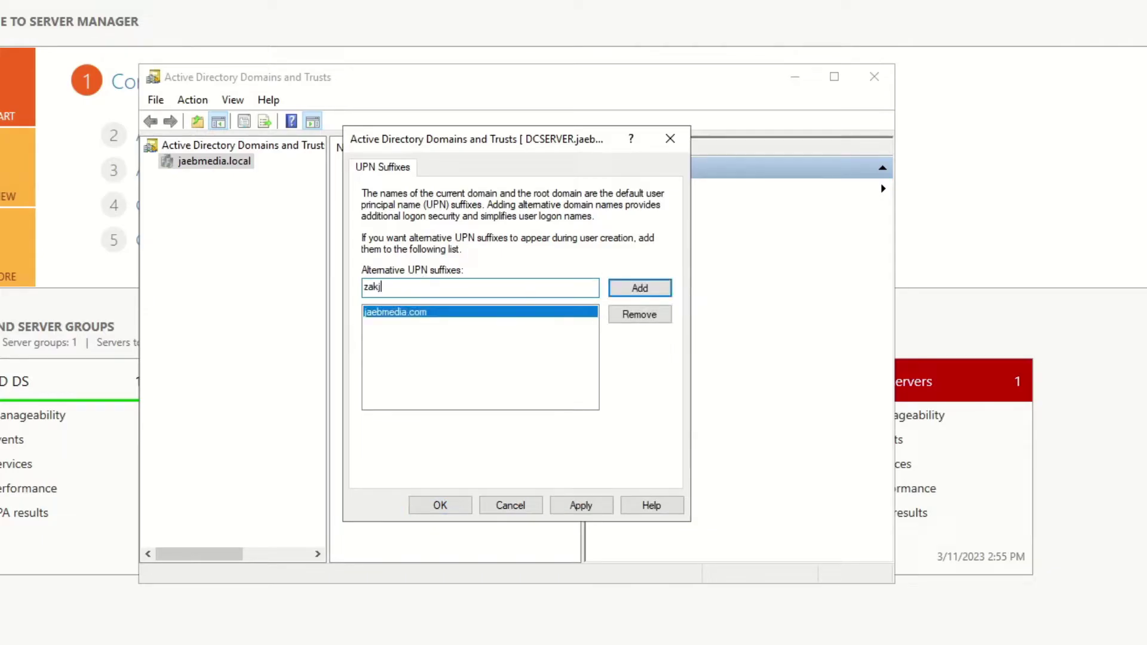
pyautogui.click(630, 290)
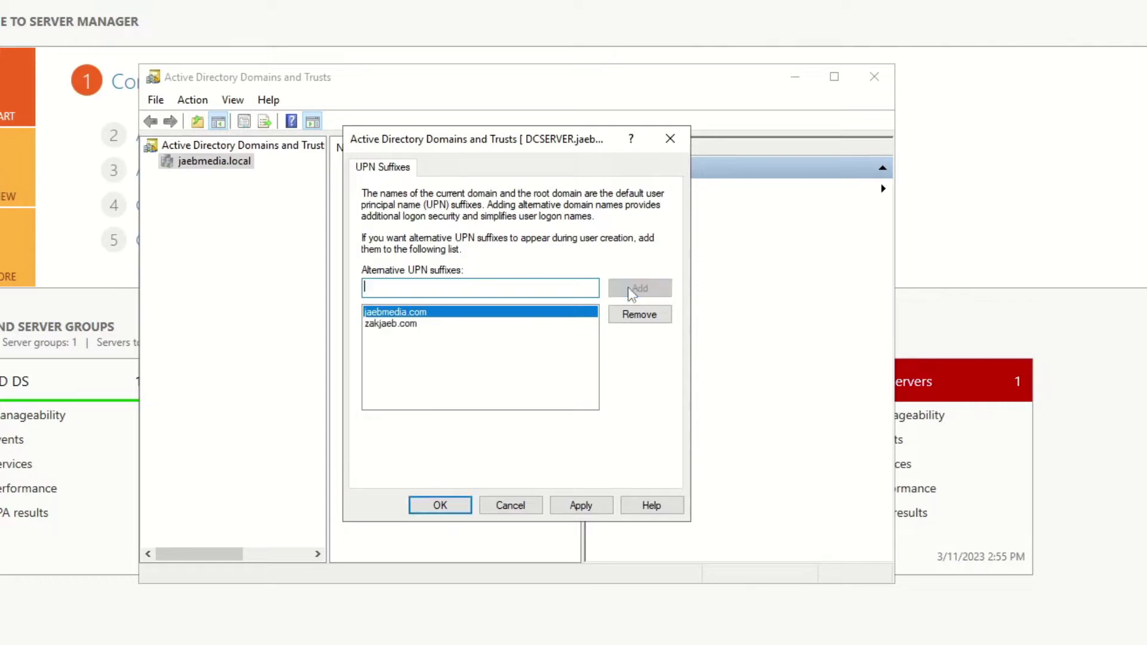
pyautogui.click(588, 512)
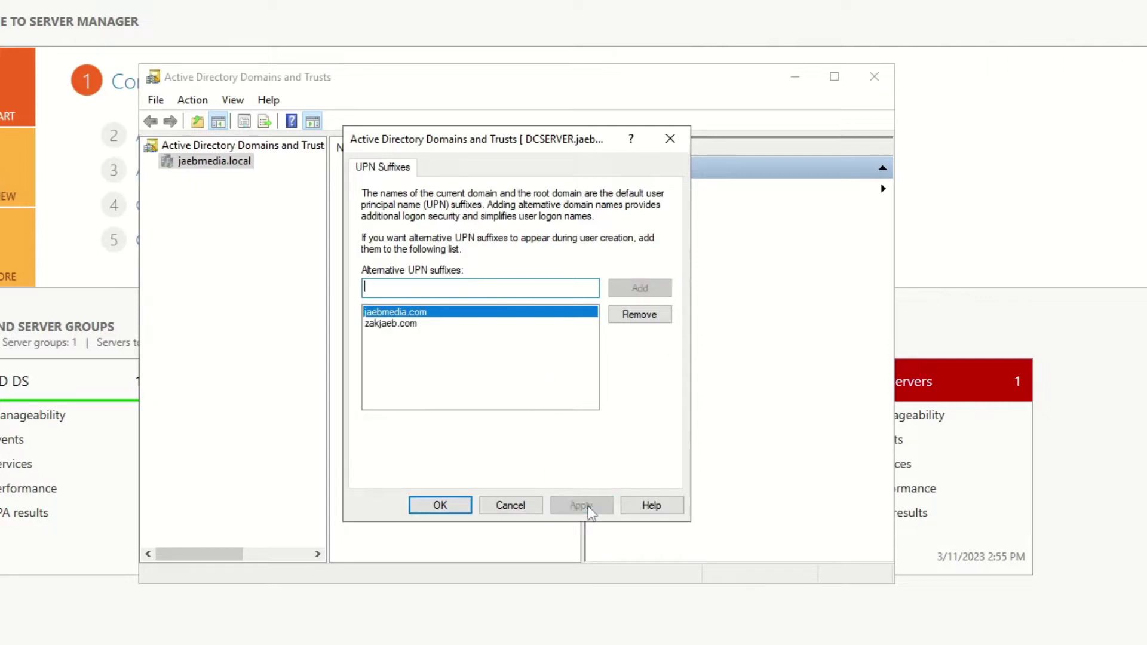
pyautogui.click(447, 509)
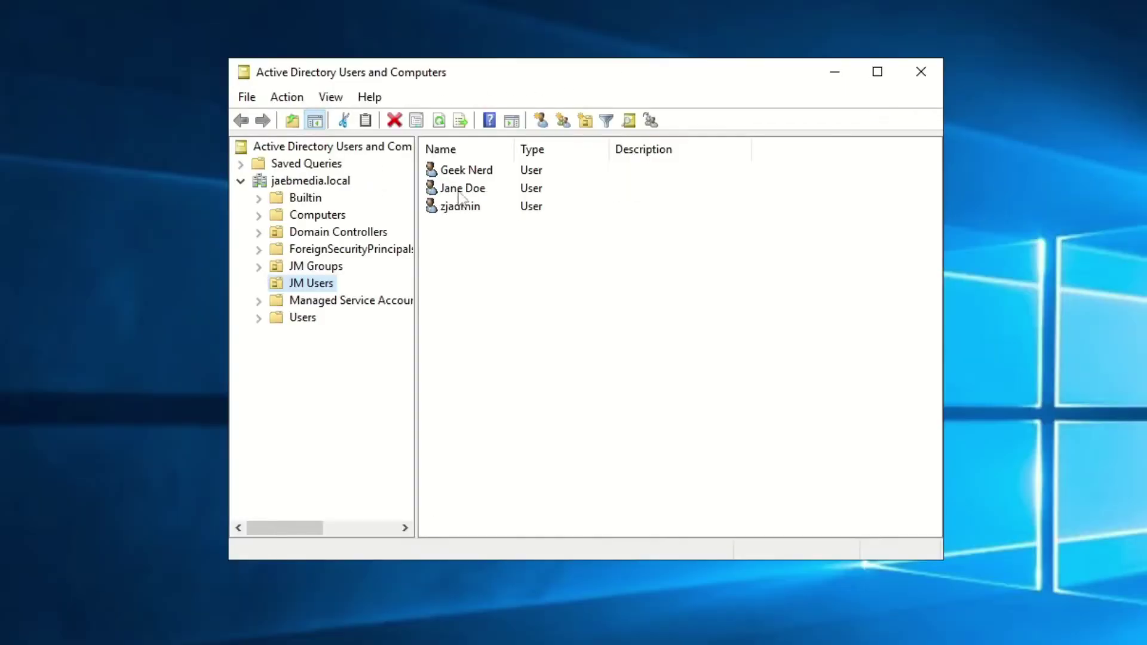
pyautogui.rightClick(473, 172)
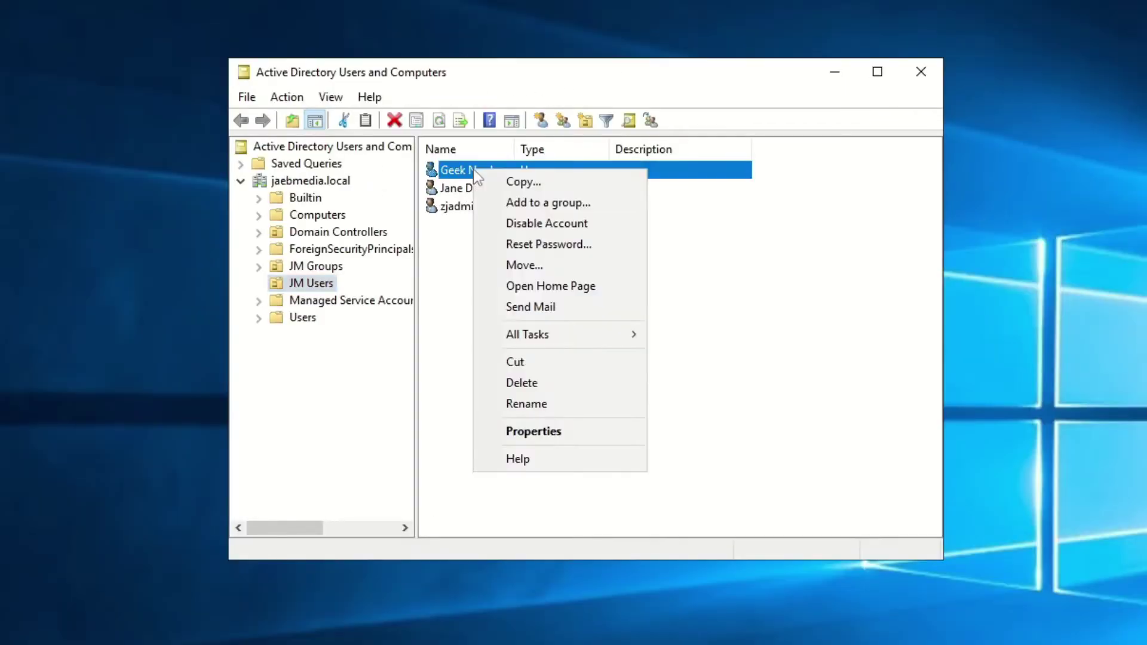
pyautogui.click(541, 433)
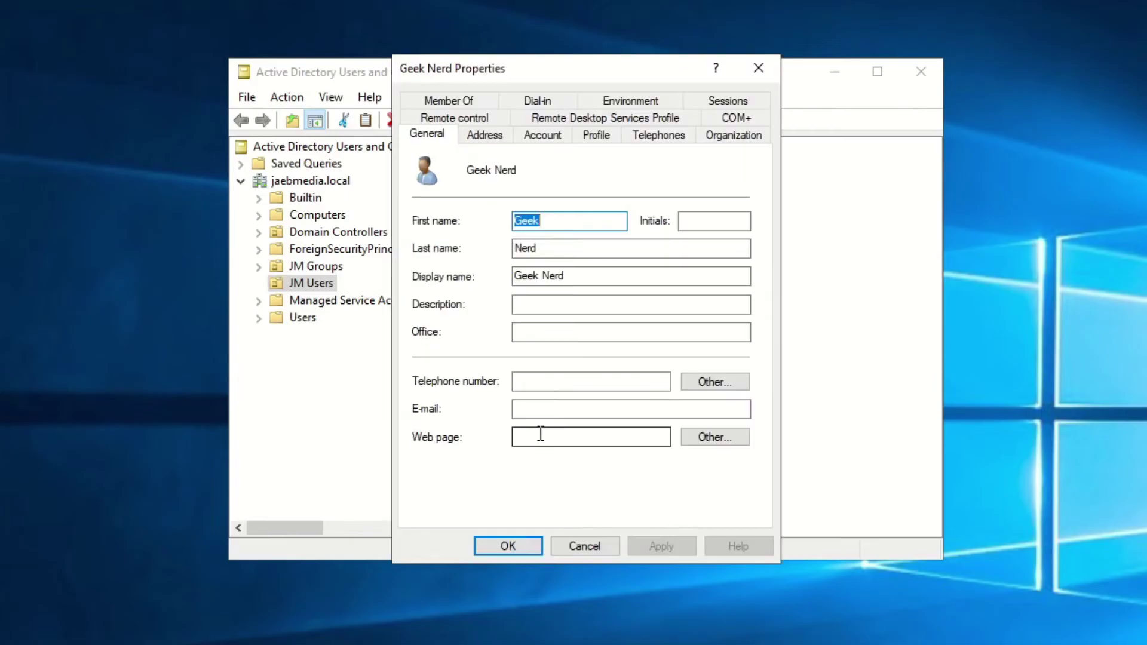
pyautogui.click(542, 136)
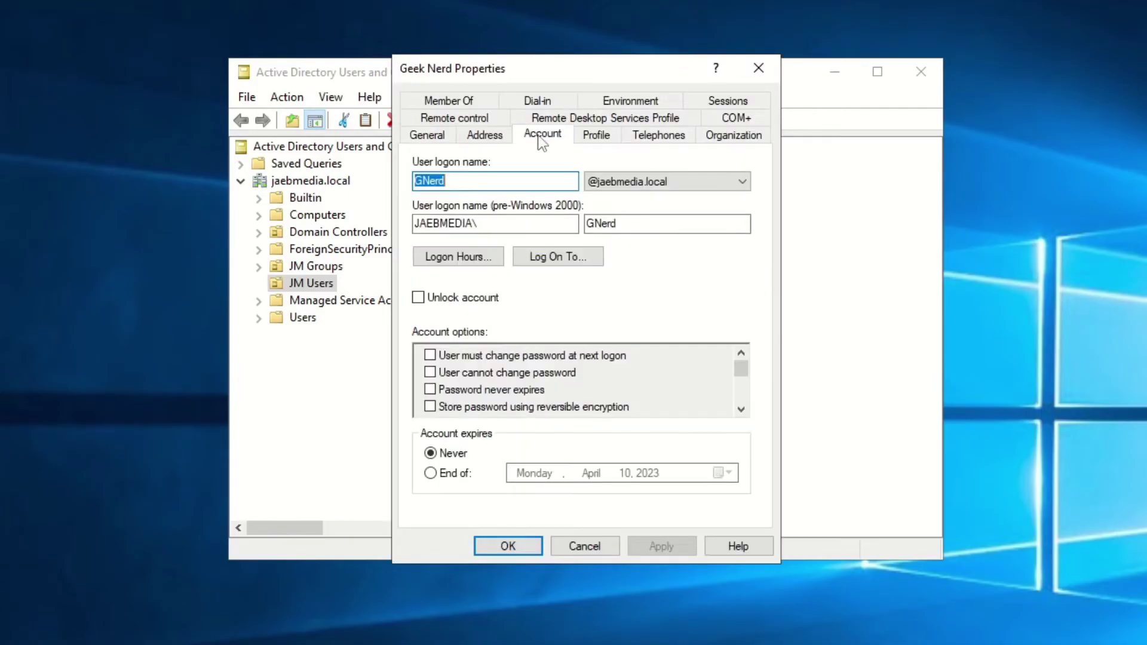
pyautogui.click(742, 182)
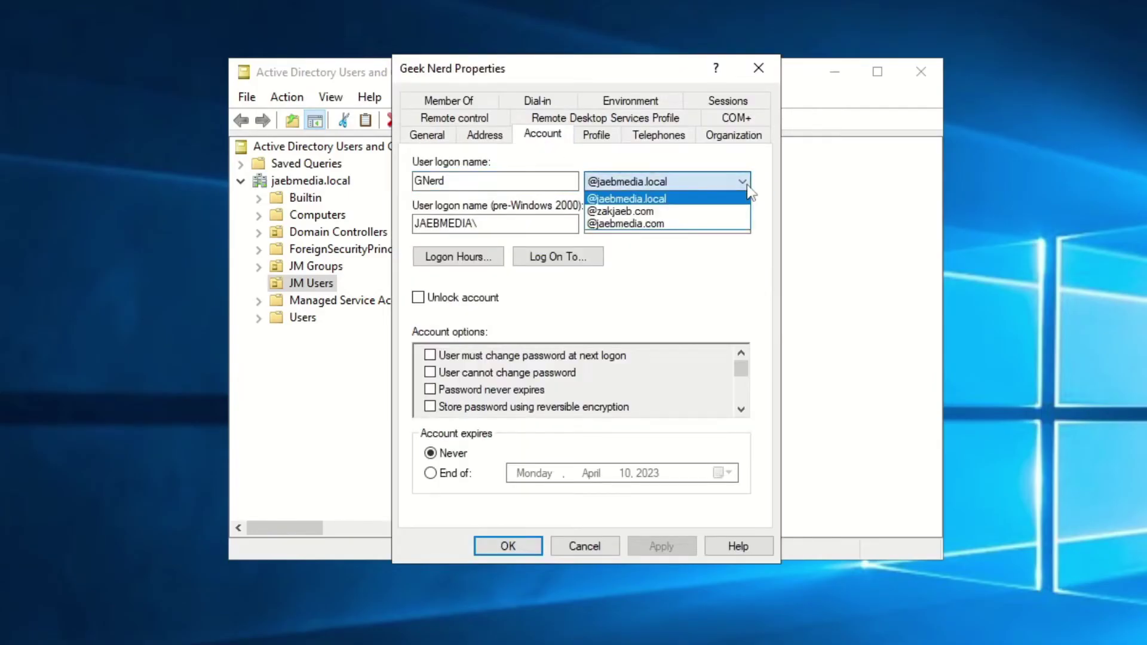
pyautogui.click(718, 211)
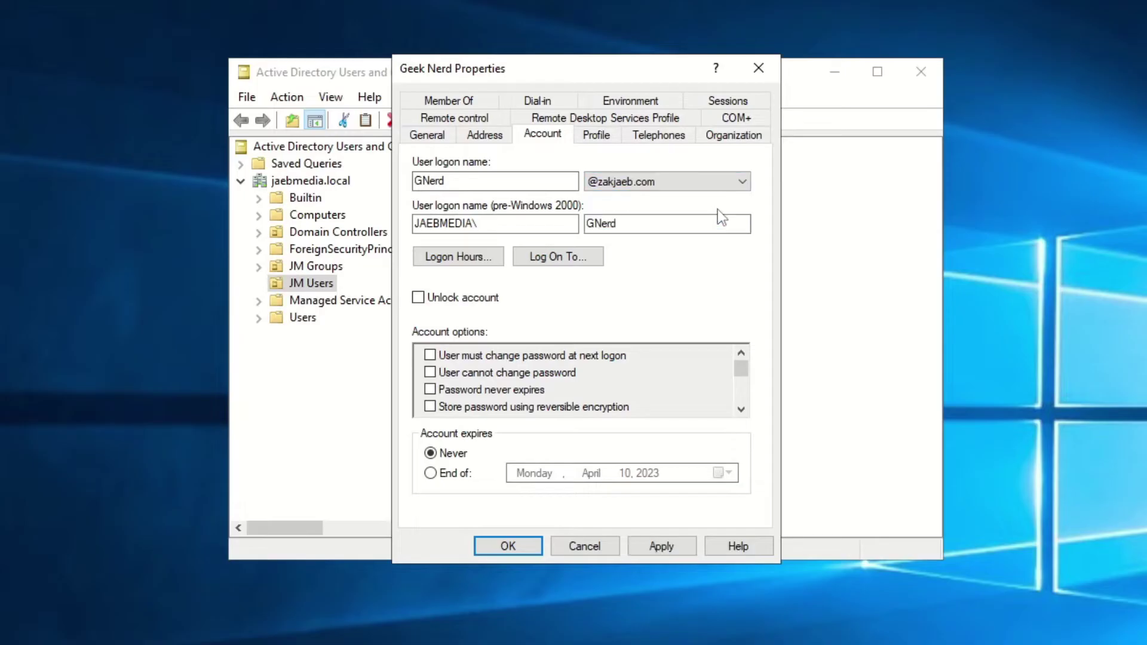
pyautogui.click(672, 555)
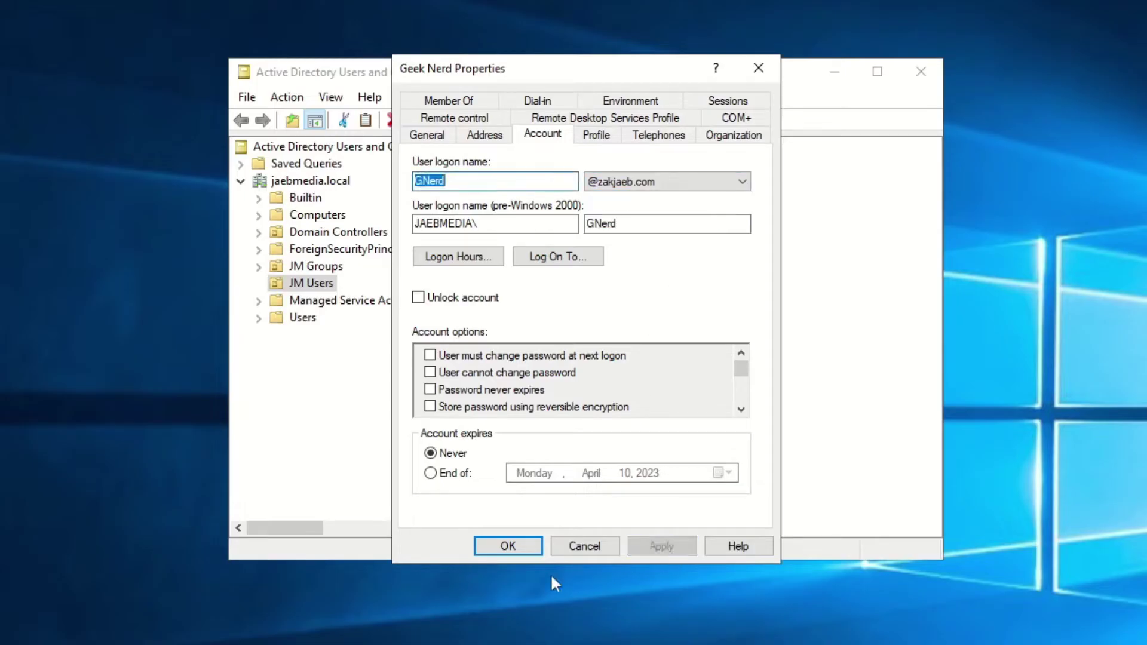
pyautogui.click(508, 546)
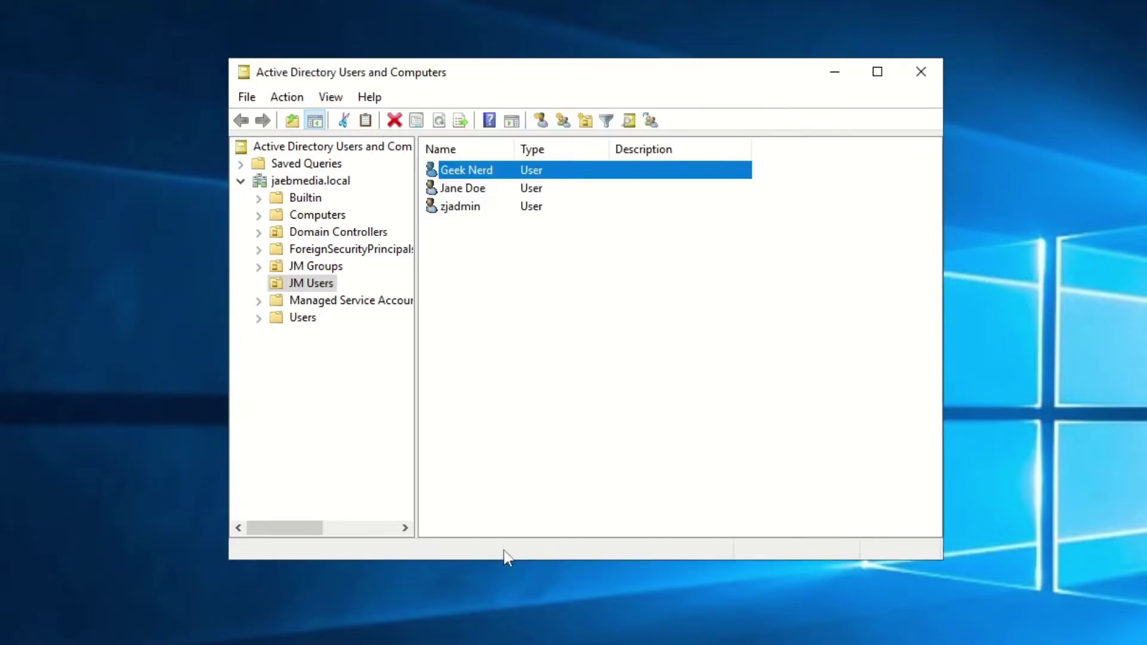
pyautogui.click(470, 191)
pyautogui.rightClick(471, 193)
pyautogui.click(532, 449)
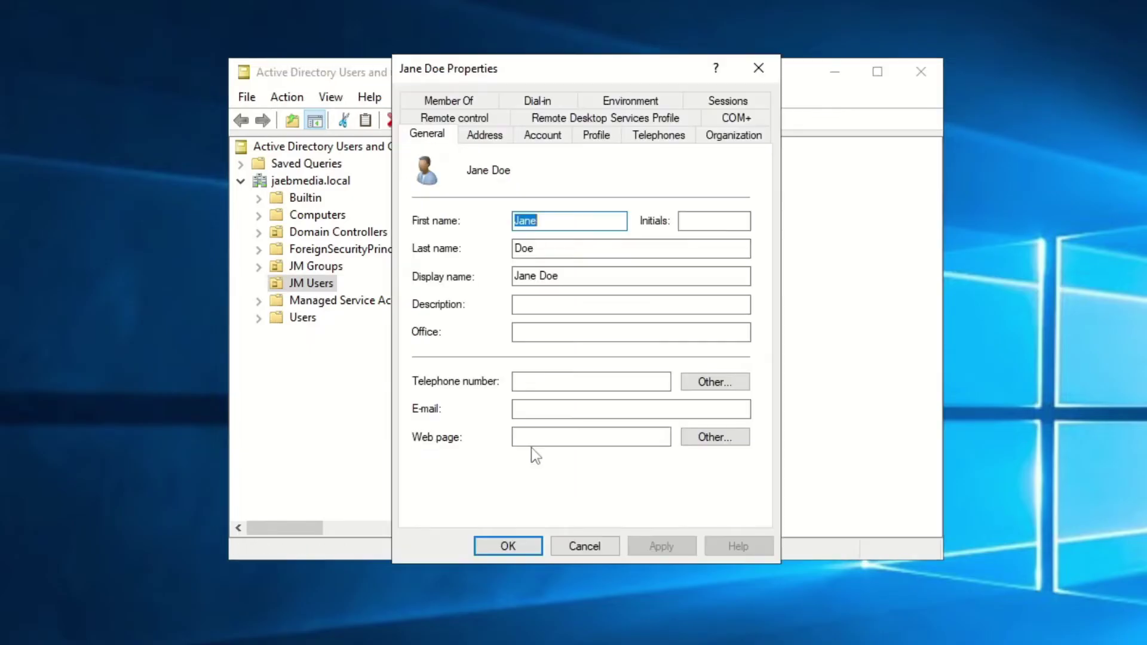
pyautogui.click(553, 141)
pyautogui.click(742, 182)
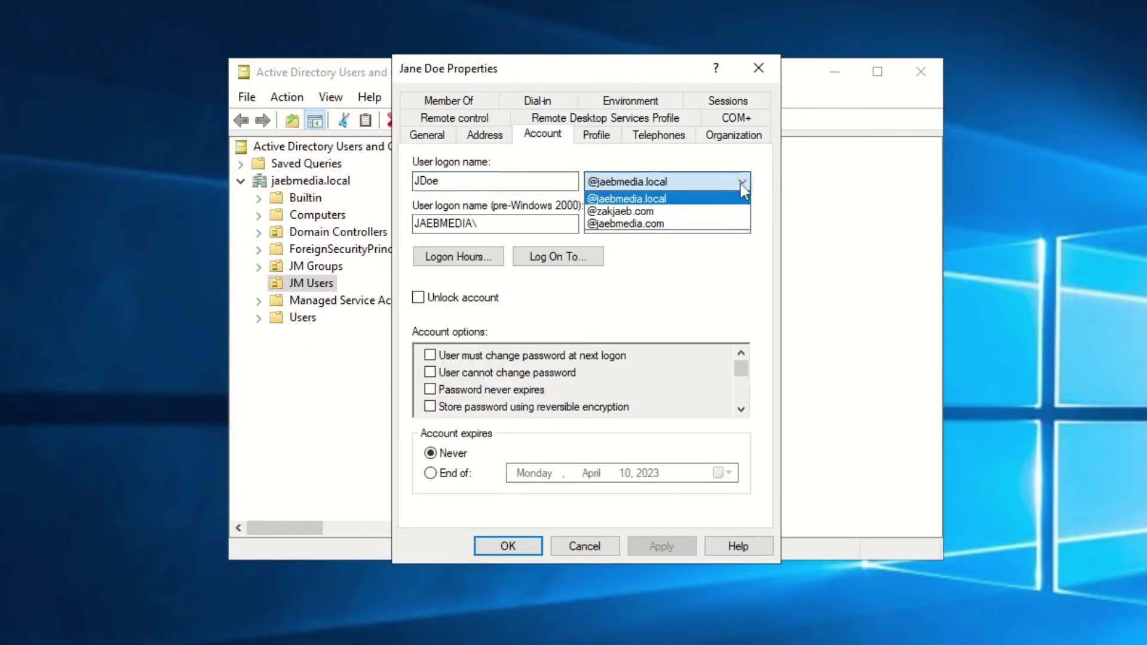
pyautogui.click(723, 224)
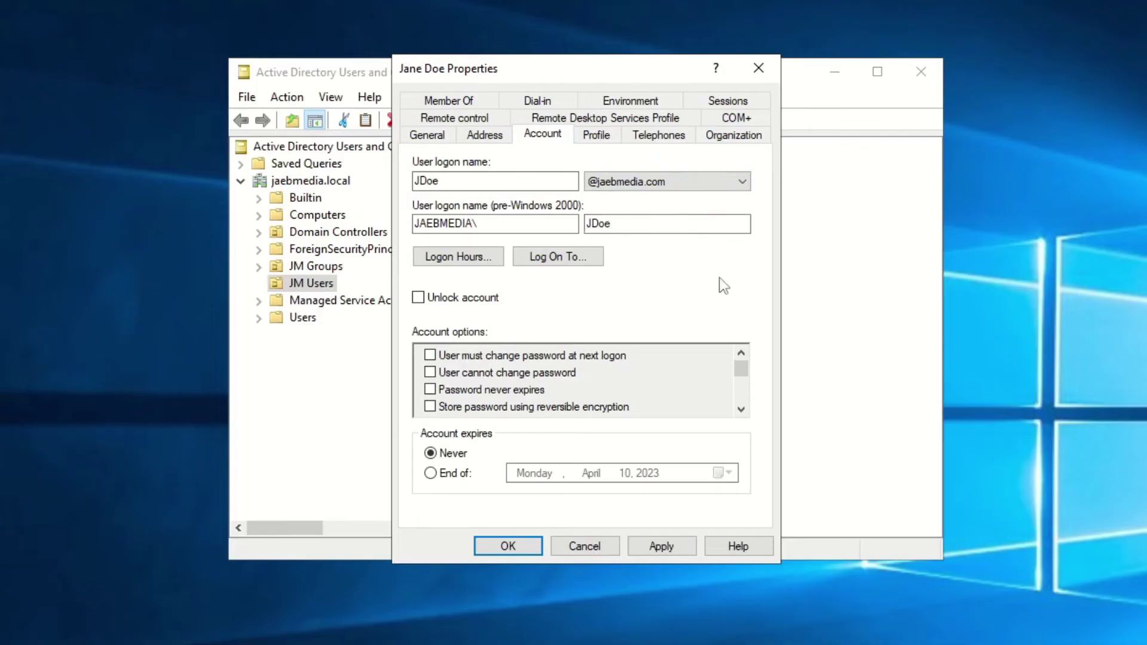
pyautogui.click(655, 545)
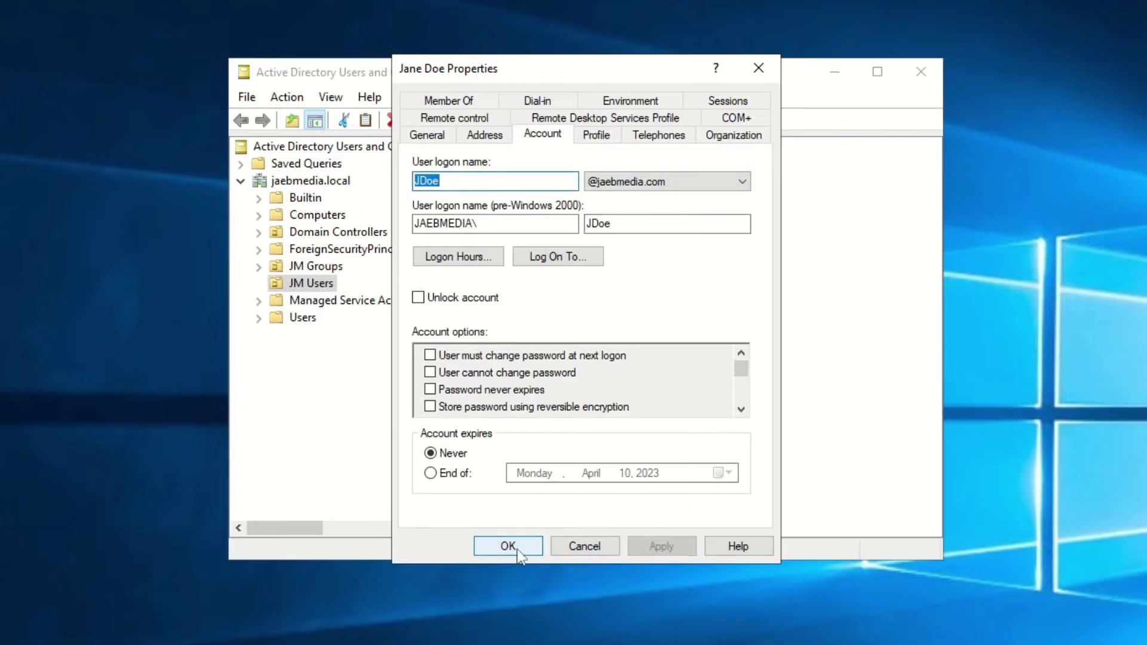
pyautogui.click(513, 546)
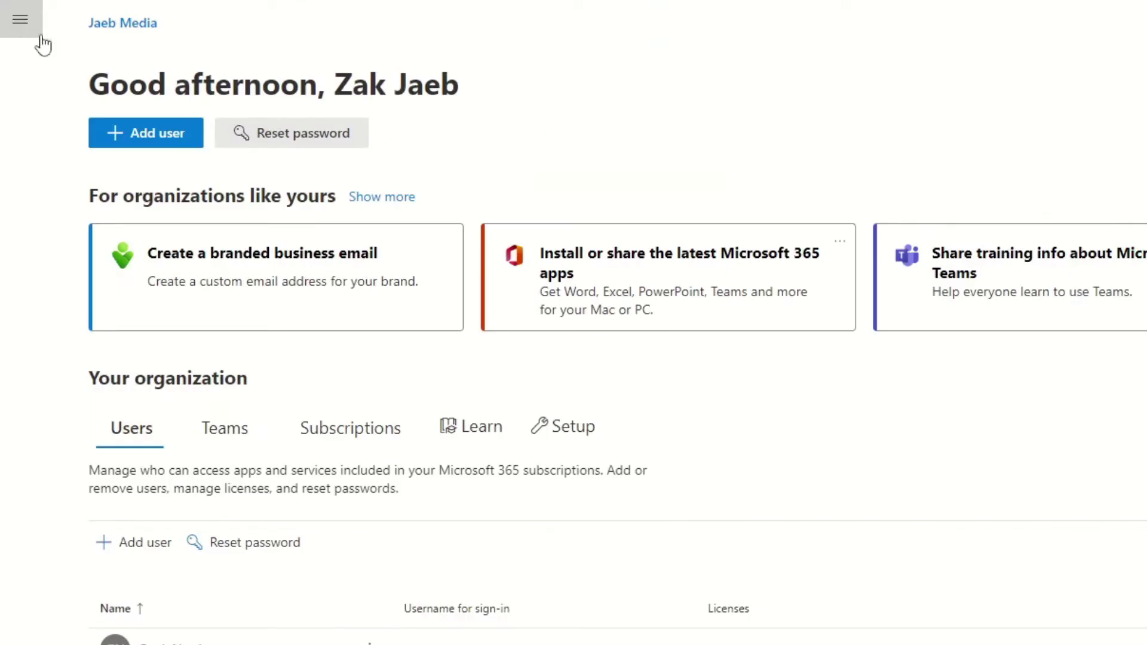
# Go to Settings > Domains in the admin center and begin adding a domain.
pyautogui.click(30, 31)
pyautogui.click(94, 261)
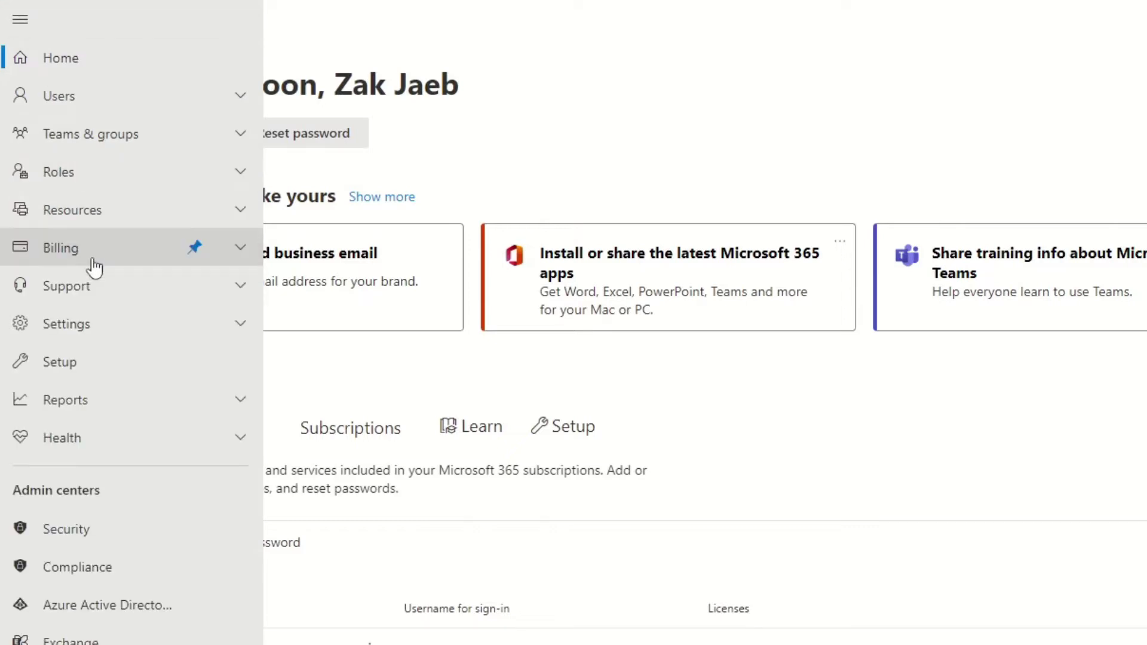
pyautogui.click(82, 329)
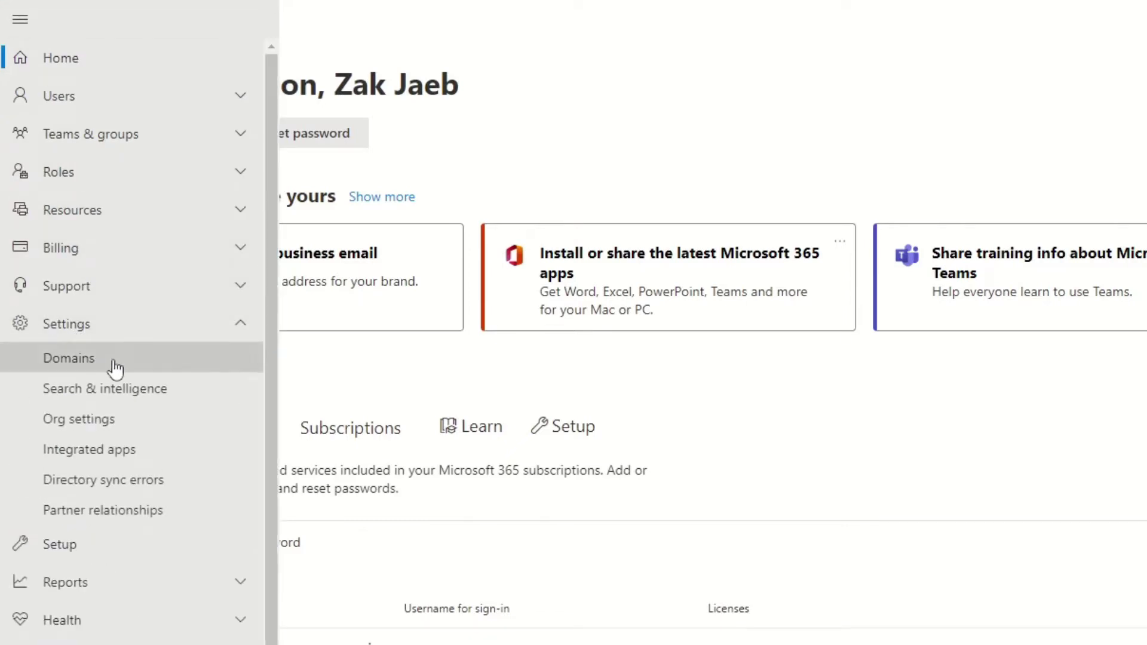
pyautogui.click(116, 367)
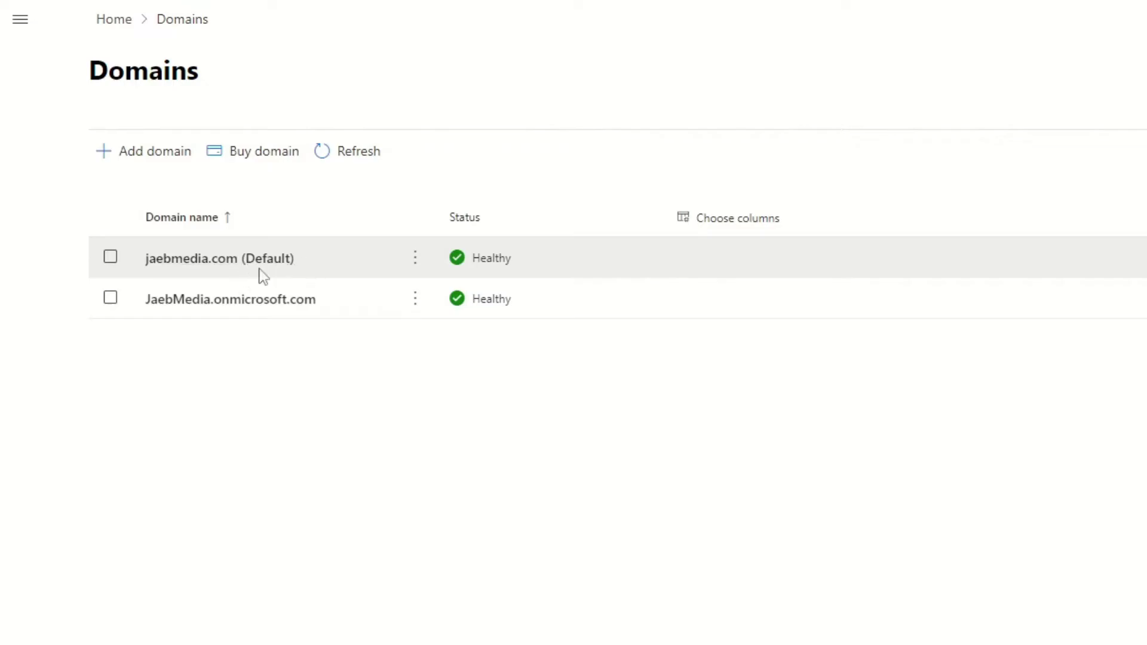
pyautogui.click(134, 154)
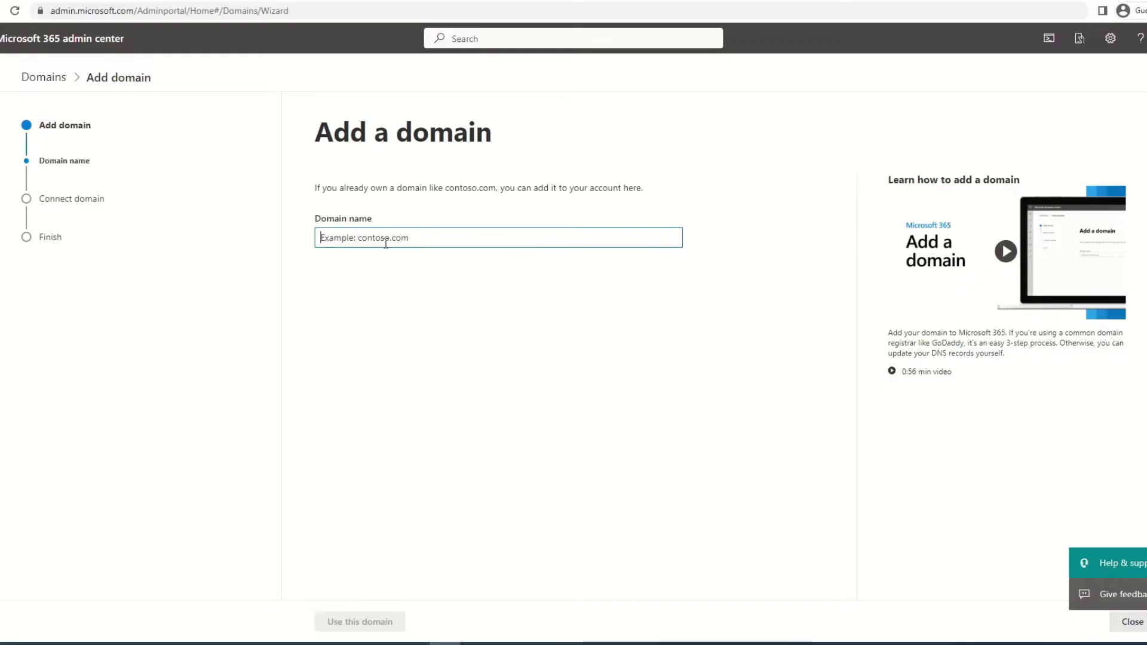
# Enter zakjaeb.com as the new domain and choose a verification option.
pyautogui.write('zakjaeb.com')
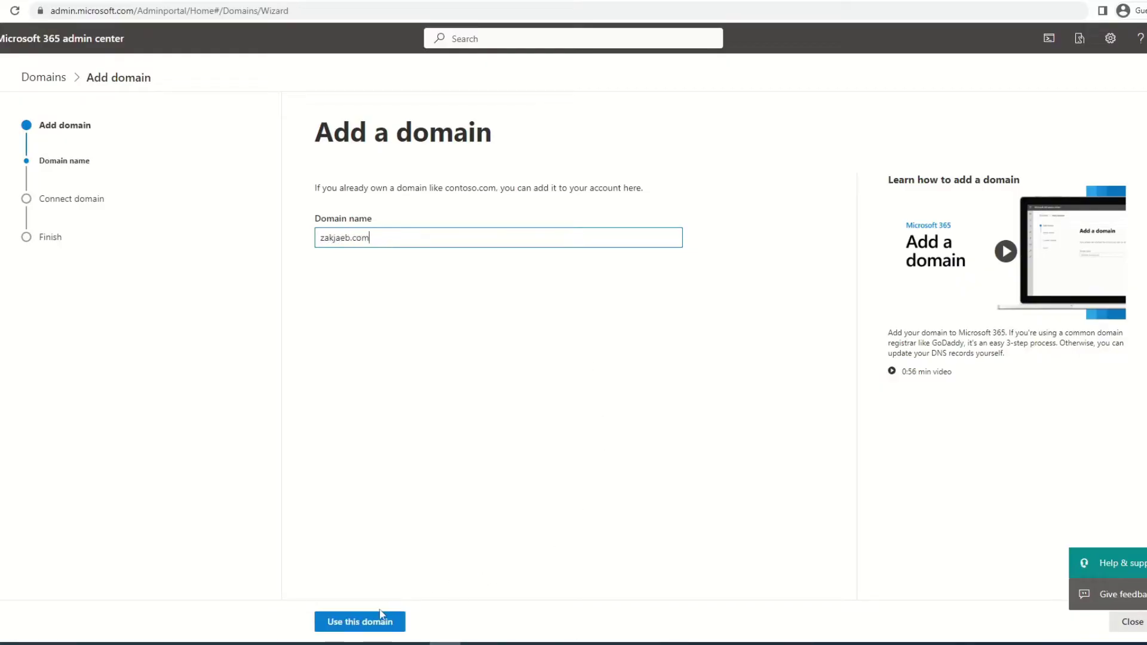
pyautogui.click(375, 621)
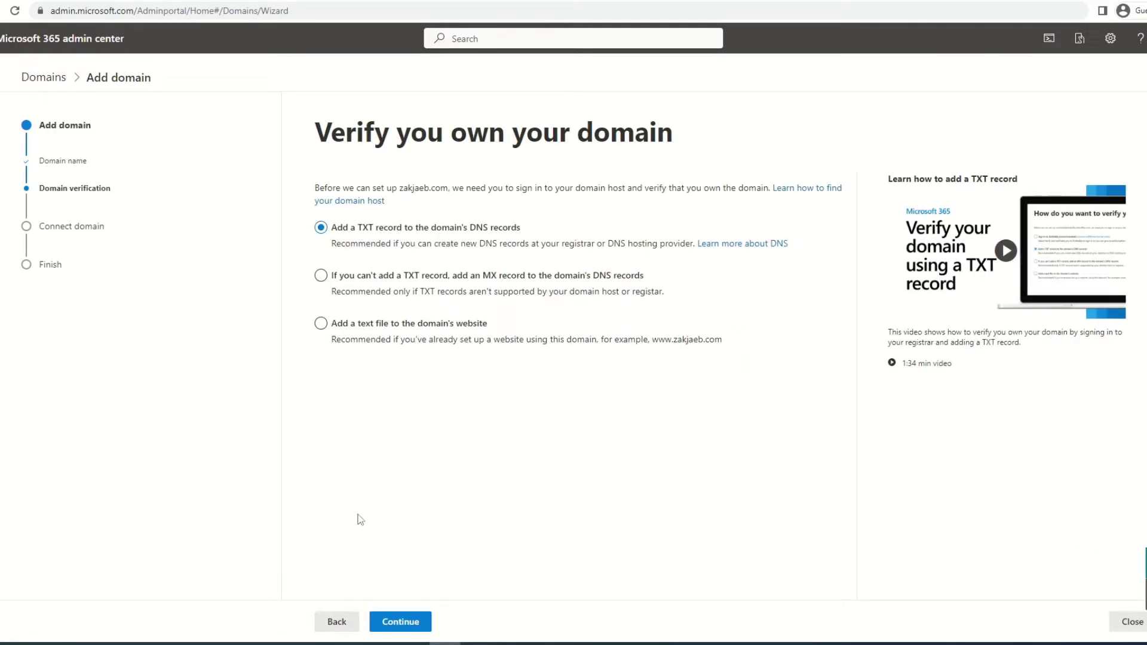
pyautogui.click(539, 291)
pyautogui.click(400, 621)
# Review the MX, CNAME and TXT records for Exchange and continue to finish setup.
pyautogui.scroll(-2, 621, 346)
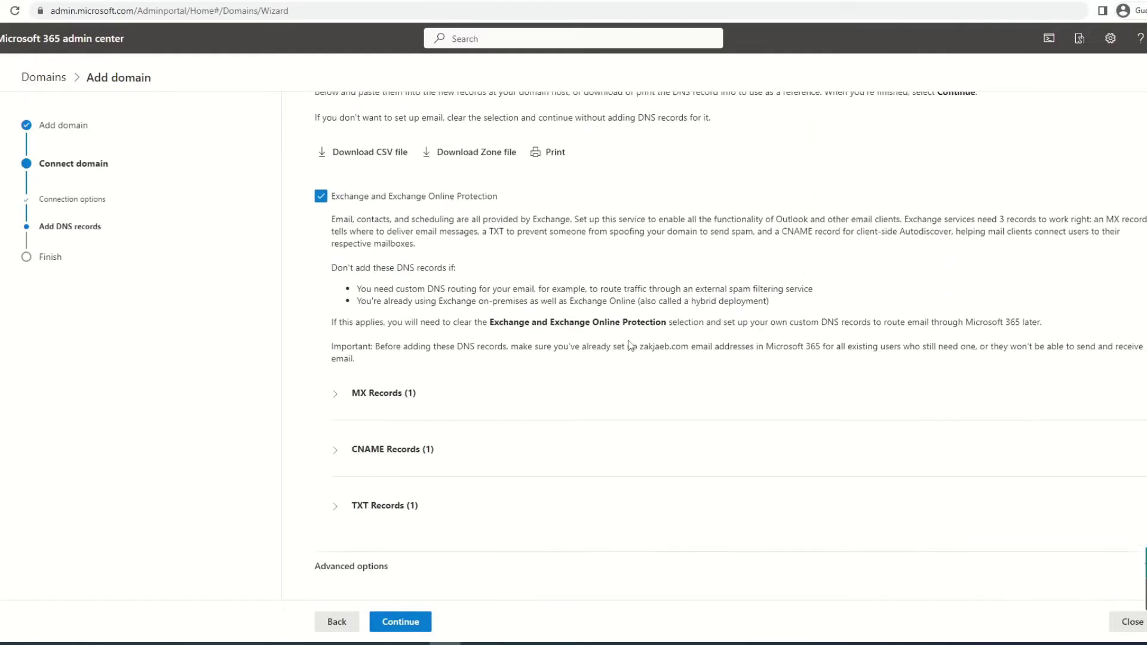
pyautogui.click(335, 391)
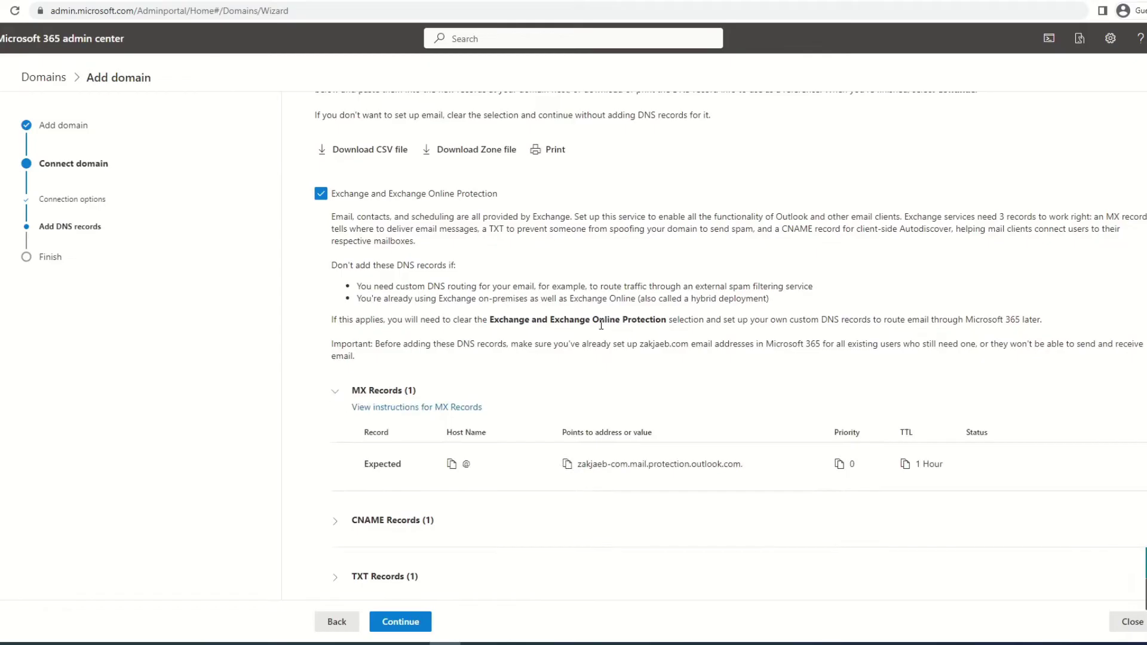
pyautogui.scroll(-1, 609, 325)
pyautogui.scroll(-1, 621, 327)
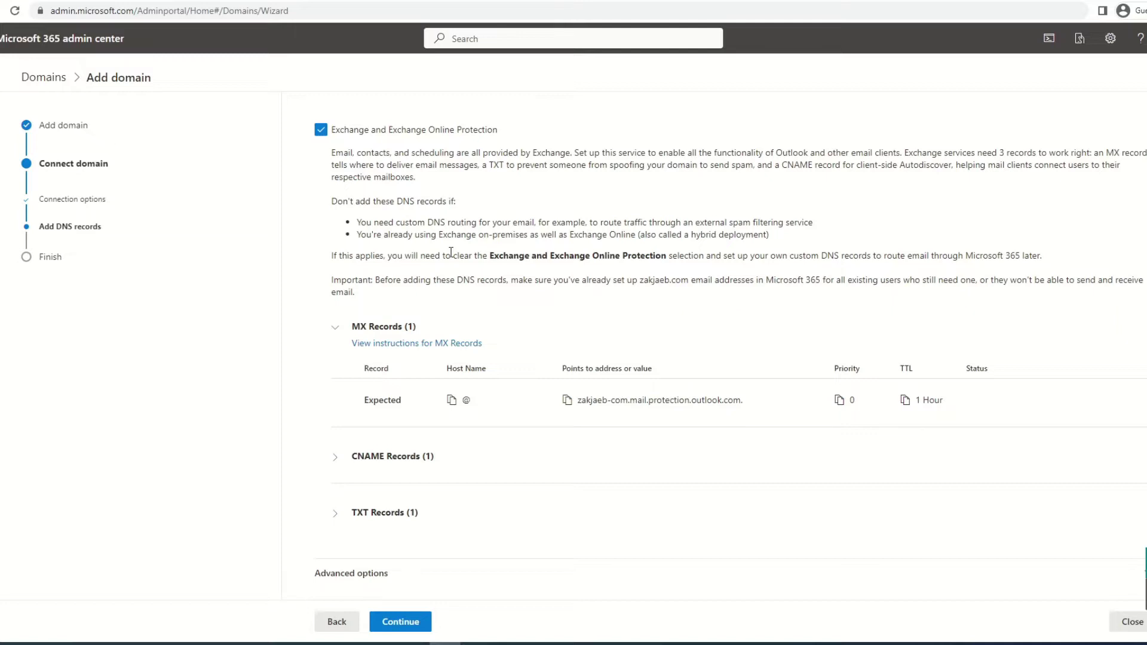
pyautogui.press('Return')
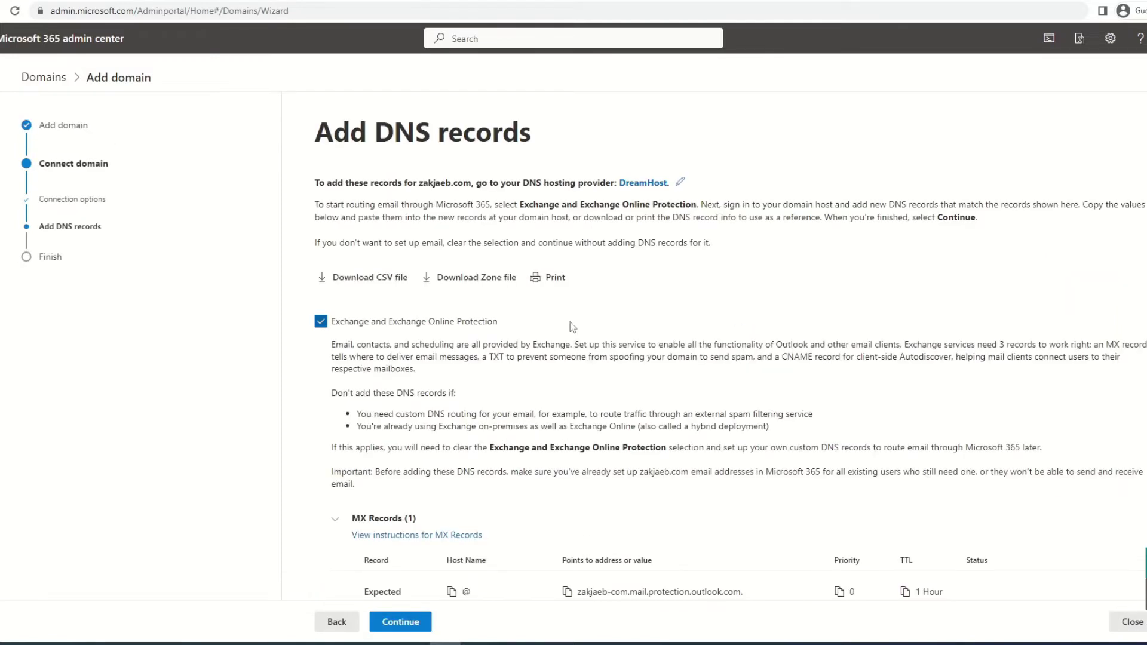
pyautogui.press('Return')
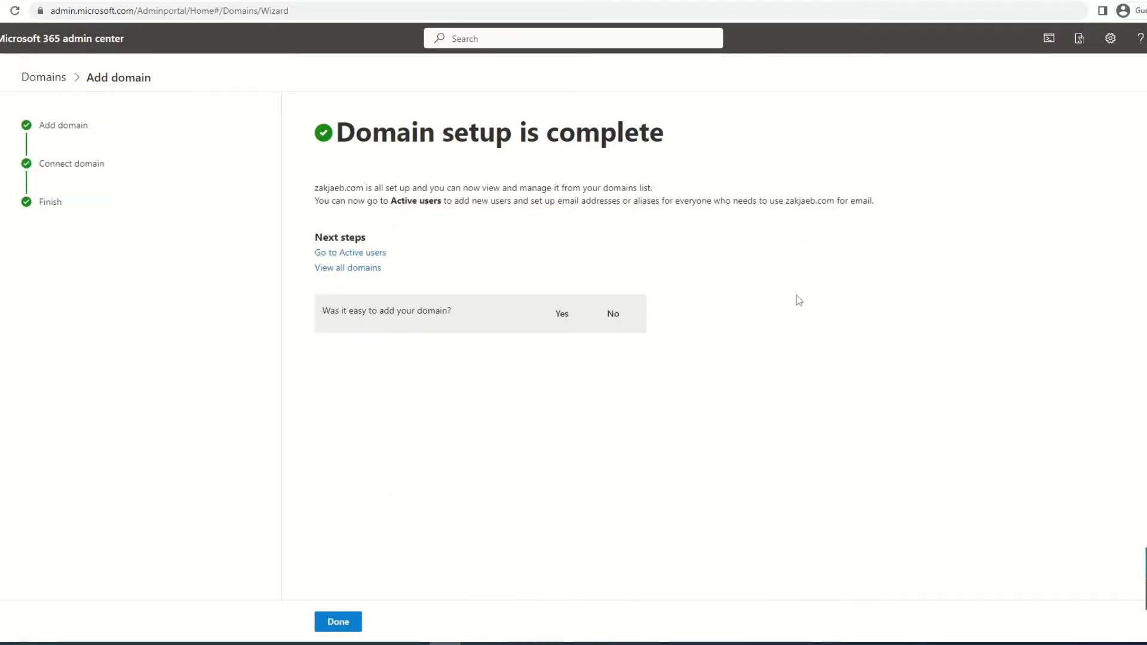
# Close the completed zakjaeb.com domain setup with Done.
pyautogui.click(343, 621)
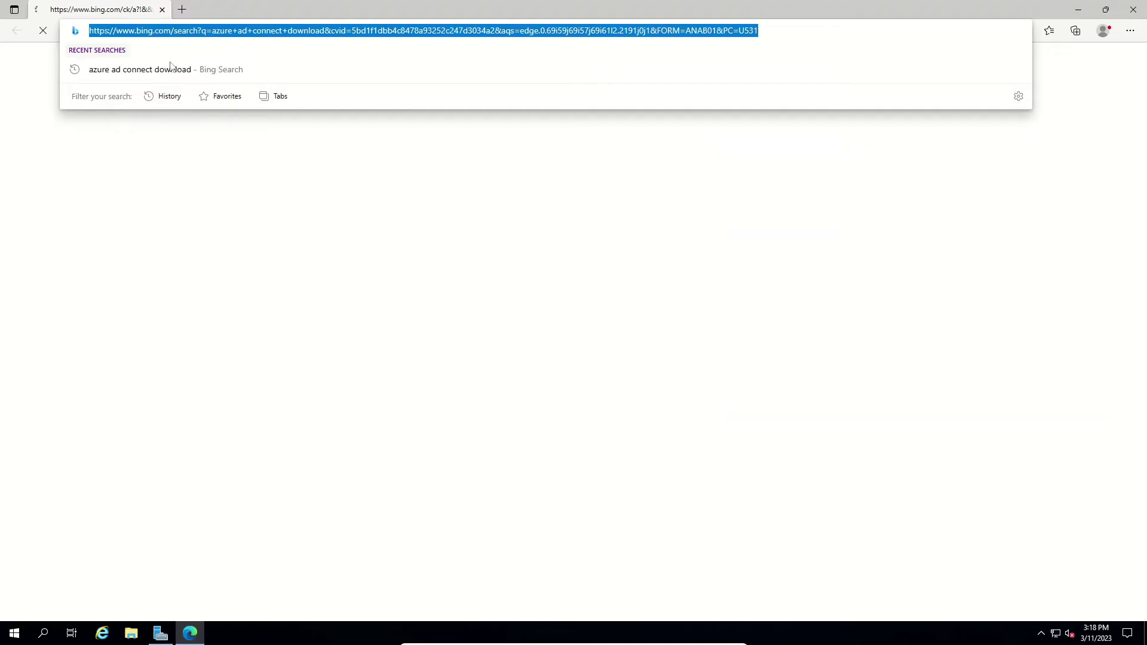
# Open Microsoft's Azure AD Connect download page from the Bing results and close the search tab.
pyautogui.click(171, 68)
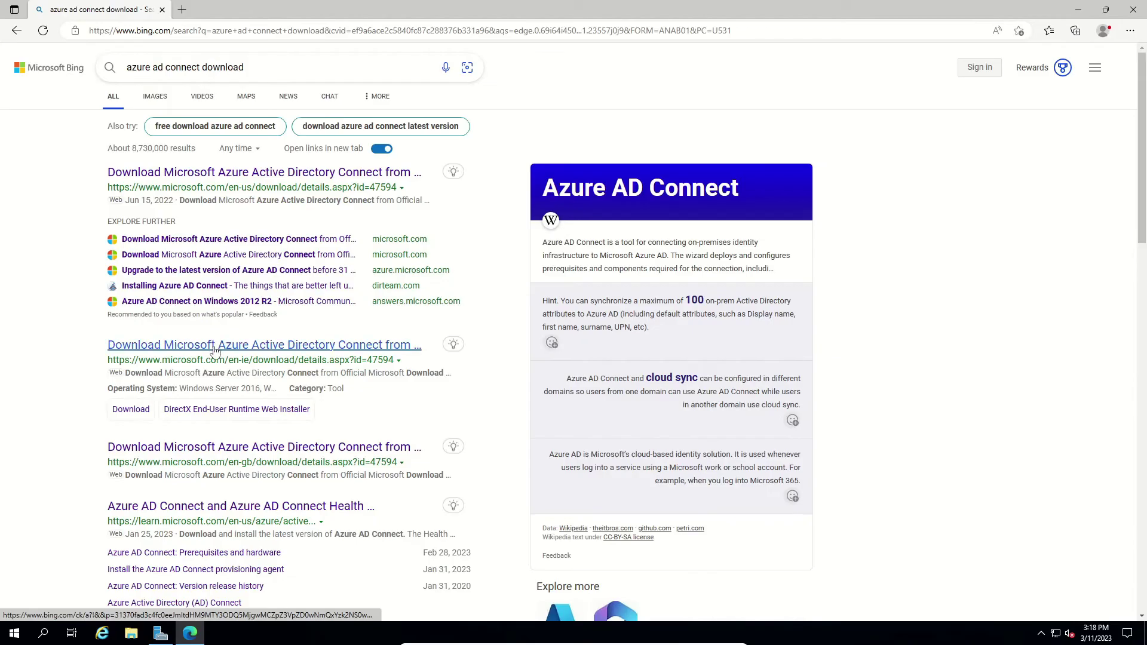
pyautogui.click(216, 346)
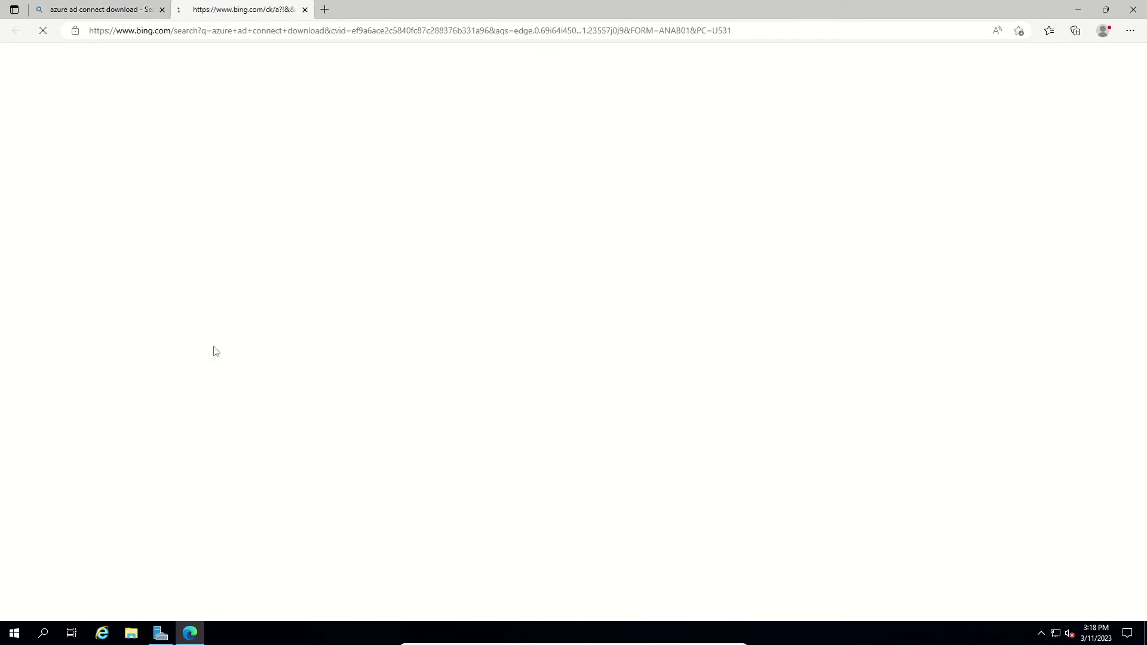
pyautogui.click(162, 10)
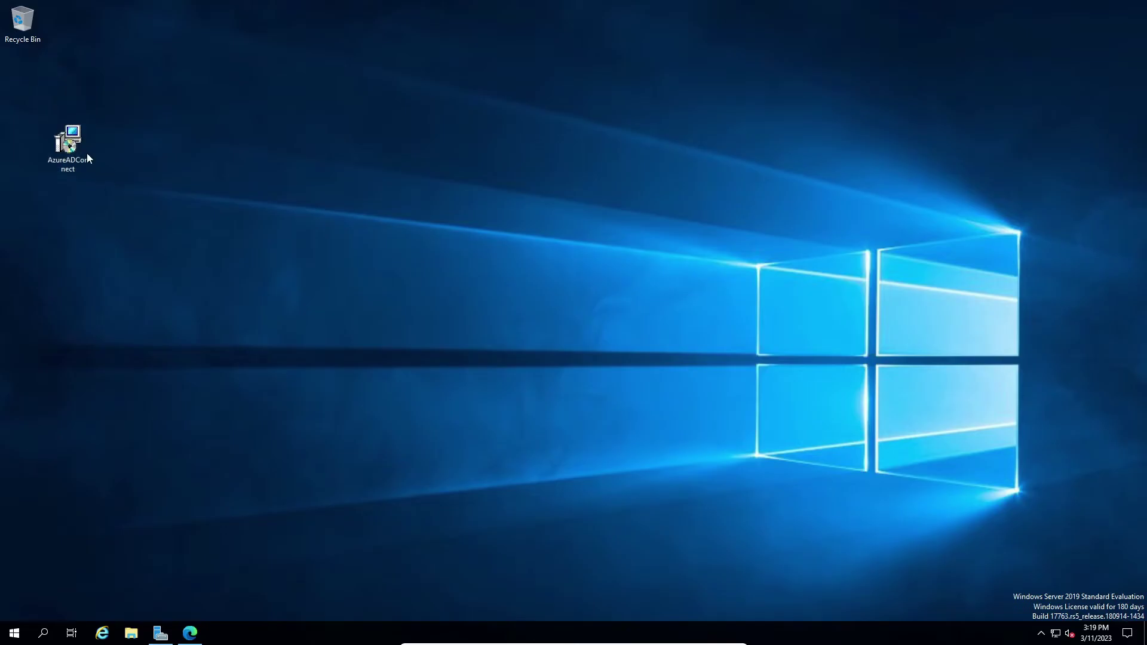
# Launch the AzureADConnect installer and accept the license terms and privacy notice.
pyautogui.doubleClick(75, 149)
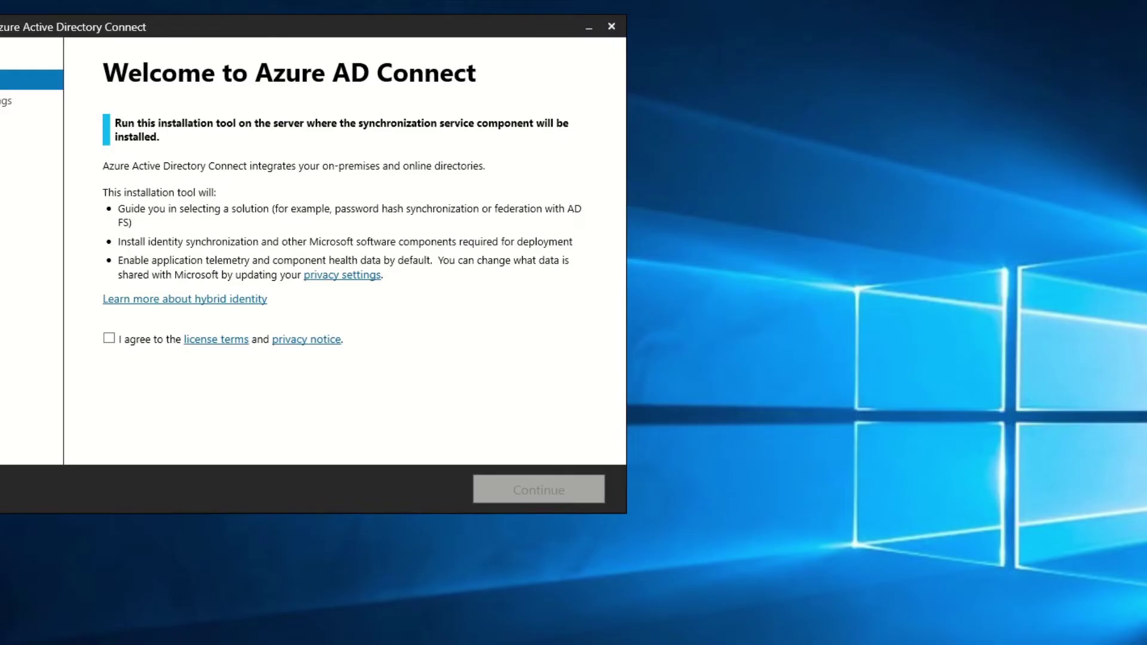
pyautogui.moveTo(204, 34); pyautogui.dragTo(490, 79)
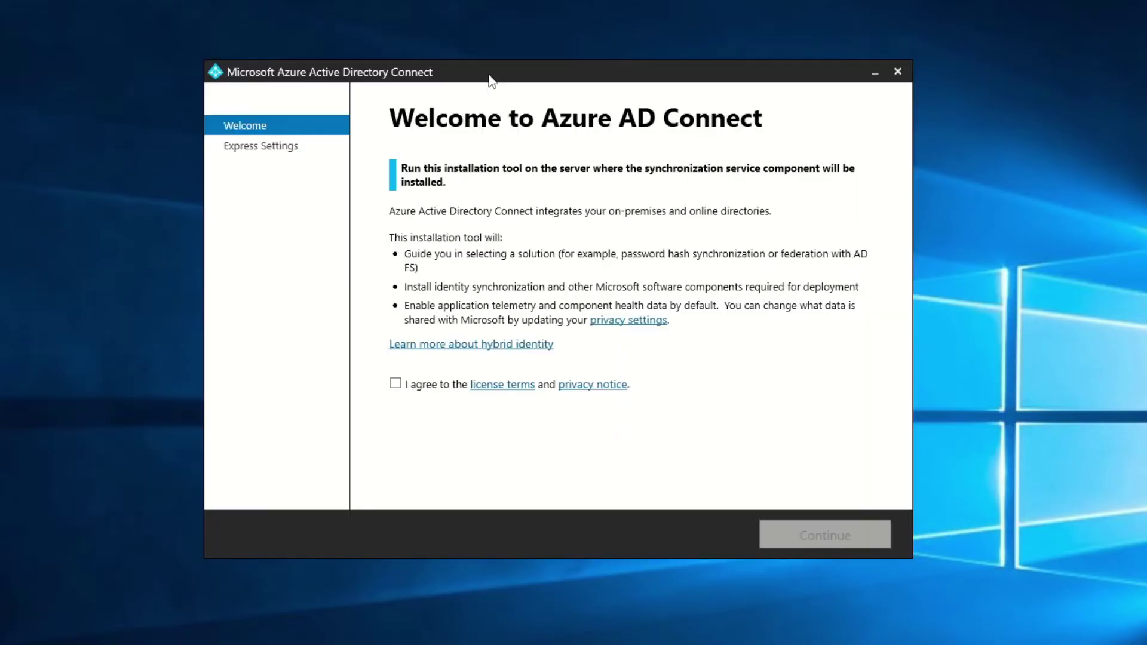
pyautogui.click(396, 383)
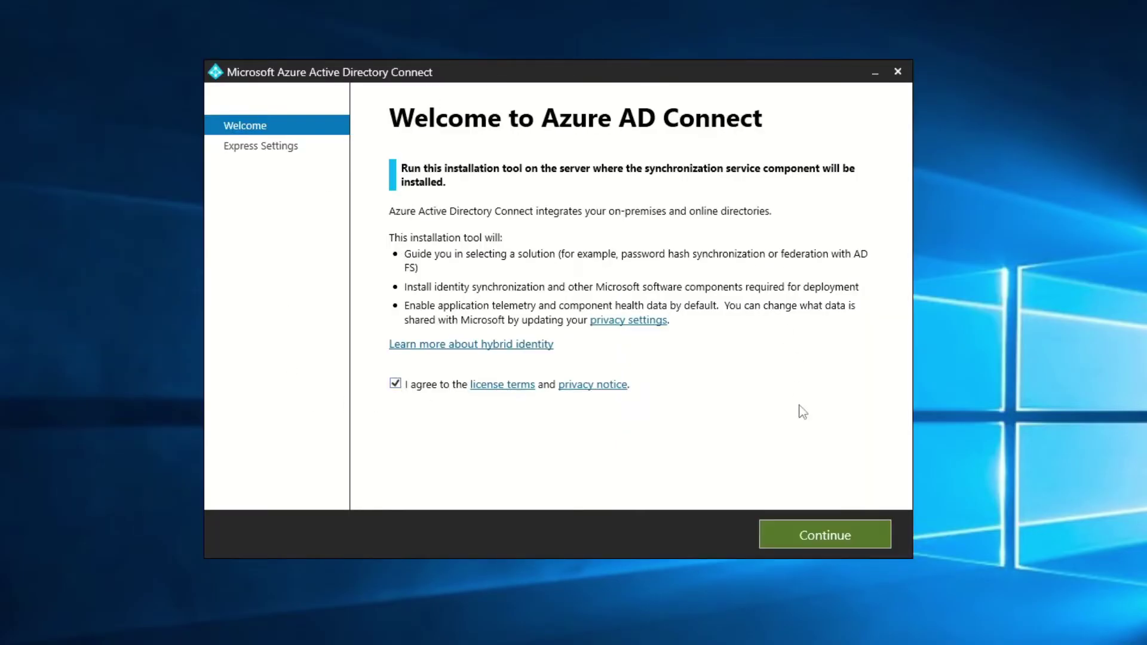
pyautogui.click(814, 534)
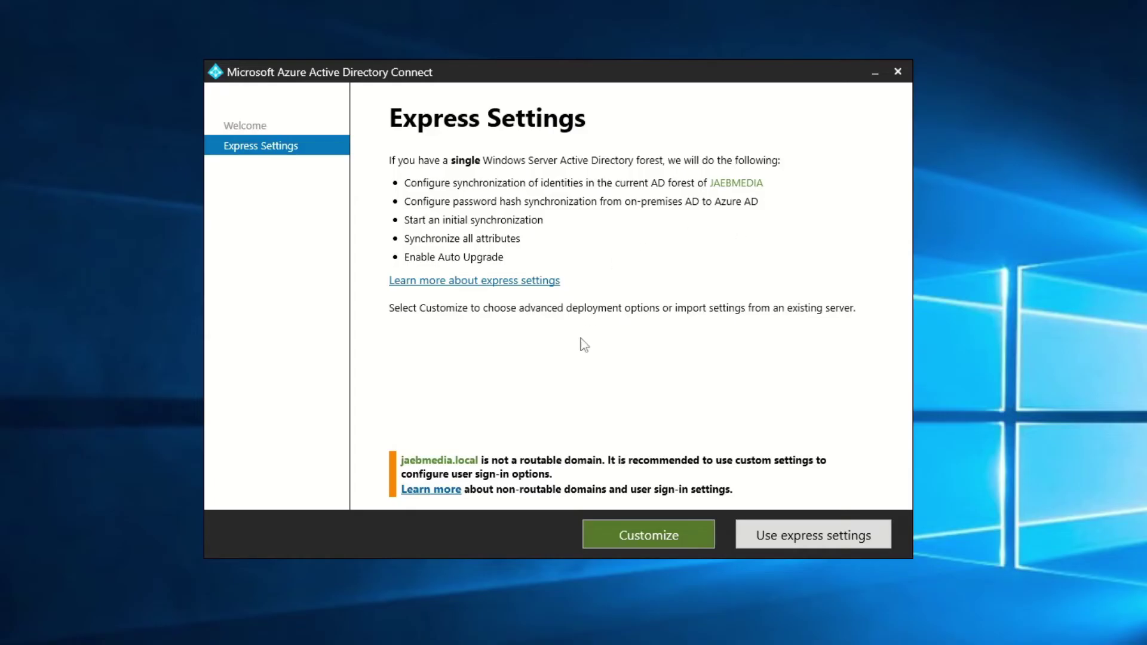
# Accept express settings and enter the Azure AD administrator user name.
pyautogui.click(808, 545)
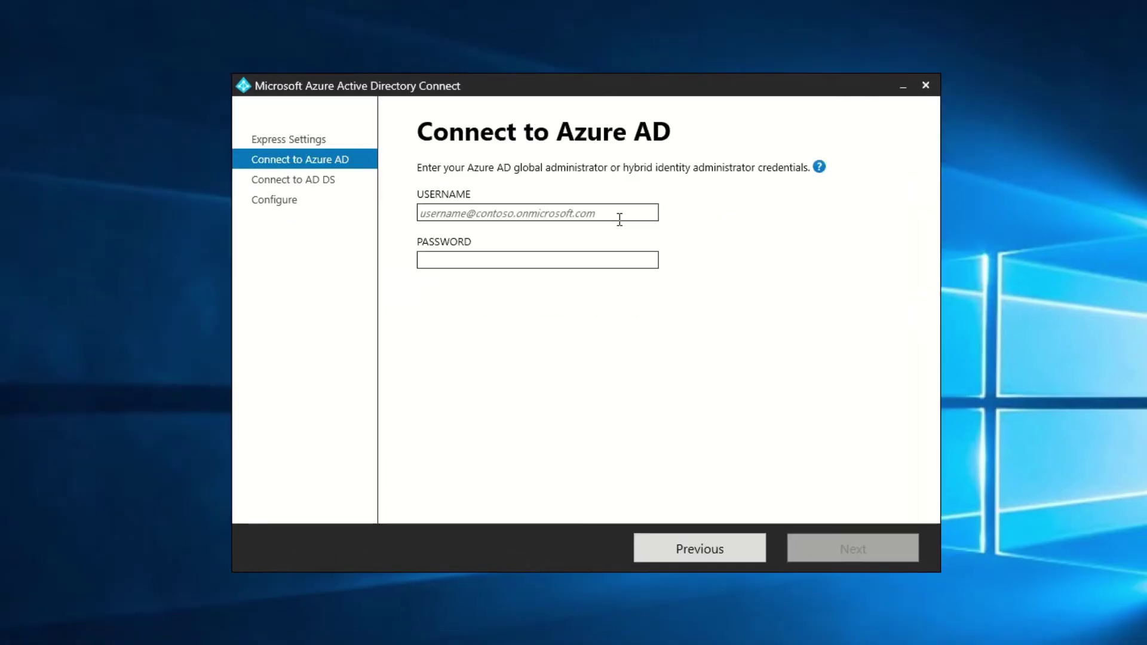
pyautogui.click(619, 216)
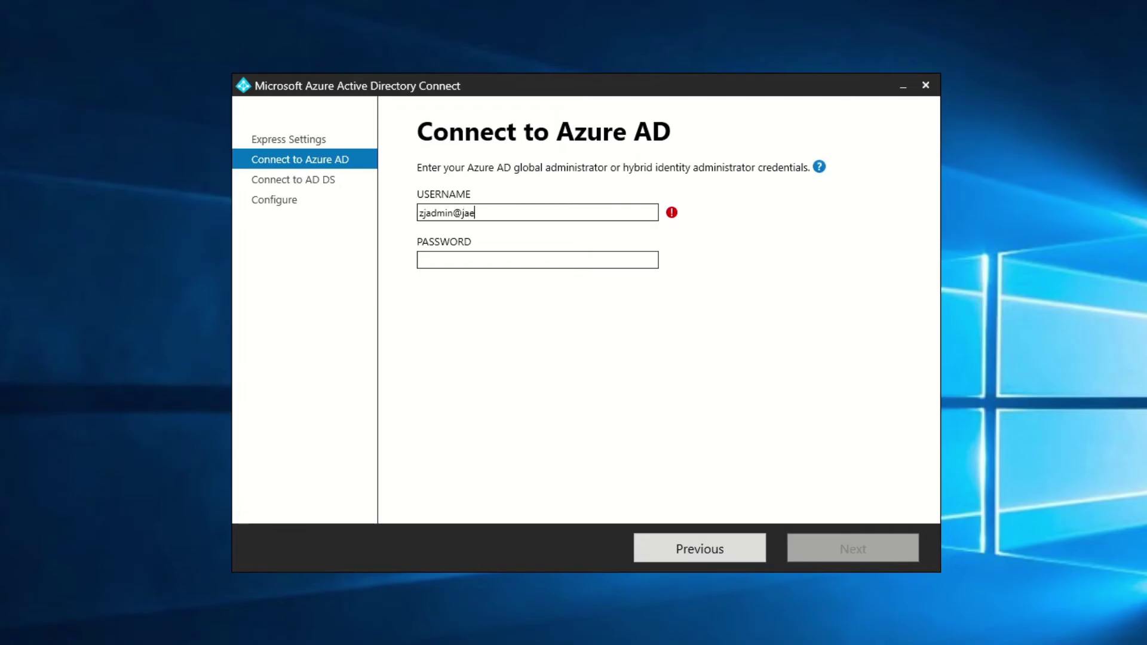
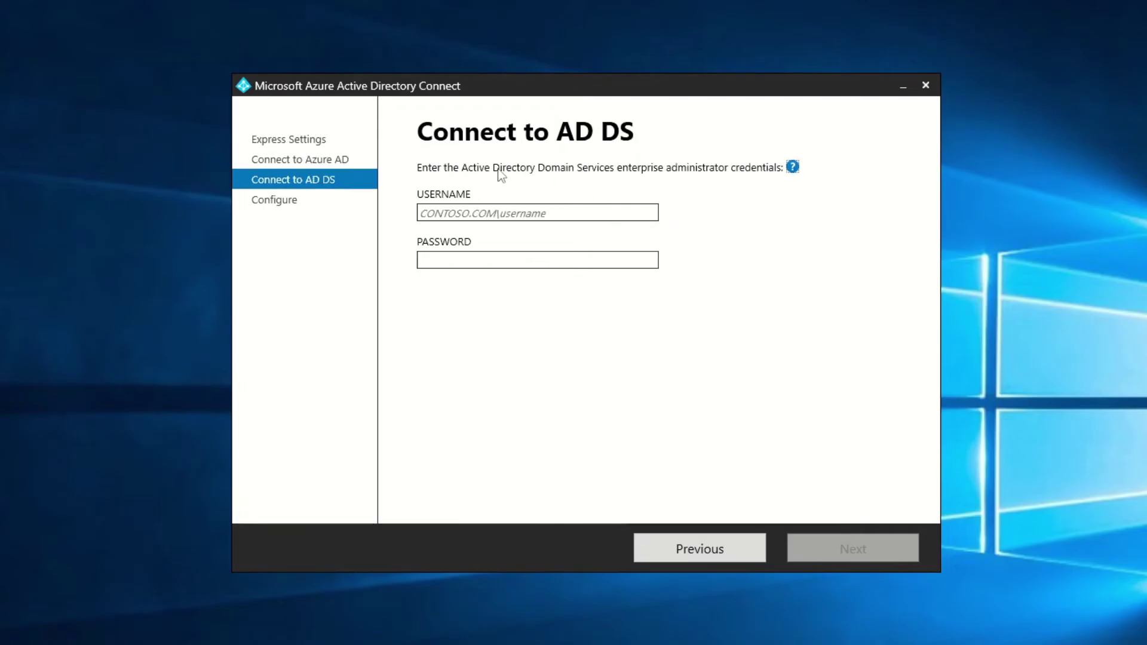
# Enter the jaebmedia.local enterprise administrator user name and password, then verify them.
pyautogui.click(603, 210)
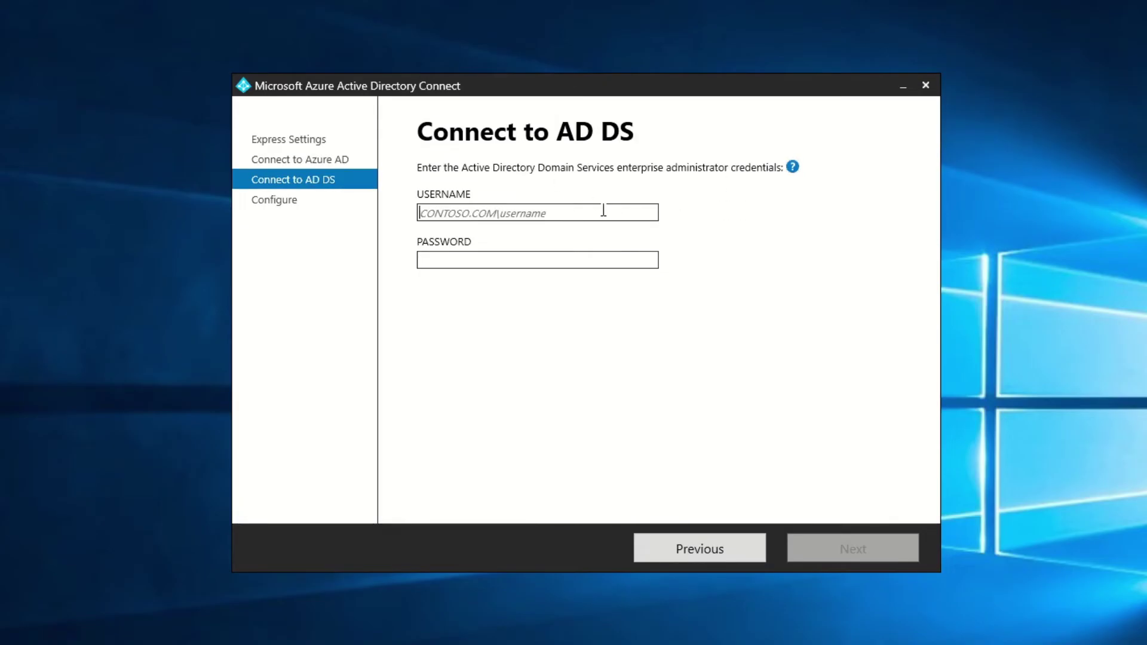
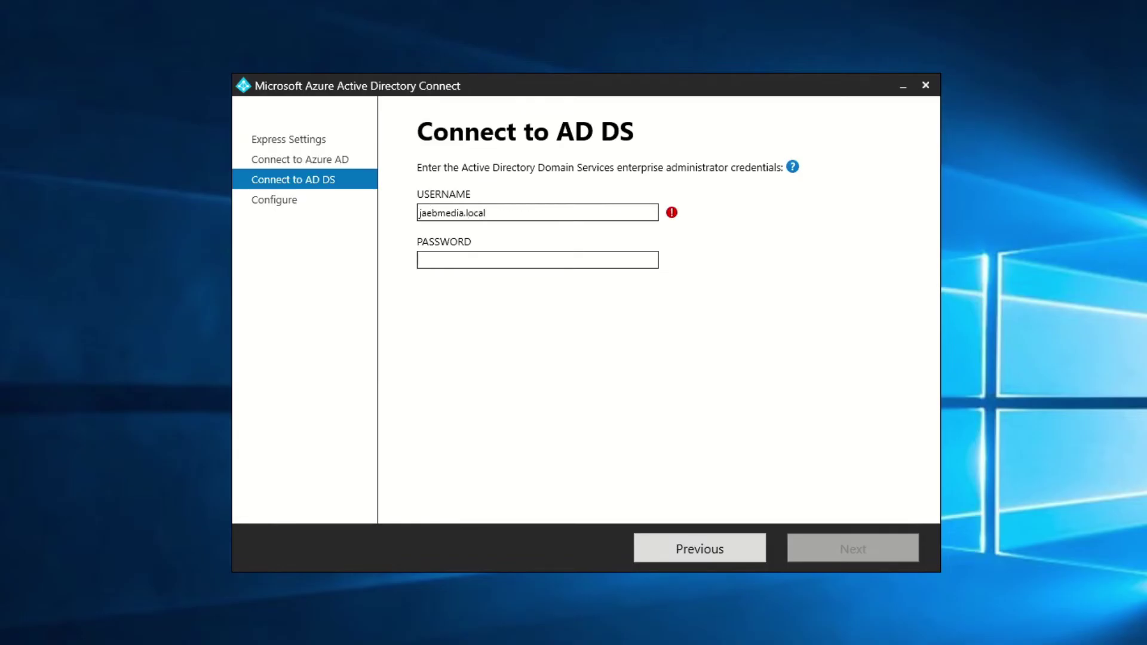
pyautogui.press('Tab')
pyautogui.hotkey('ctrl', 'v')
pyautogui.press('Return')
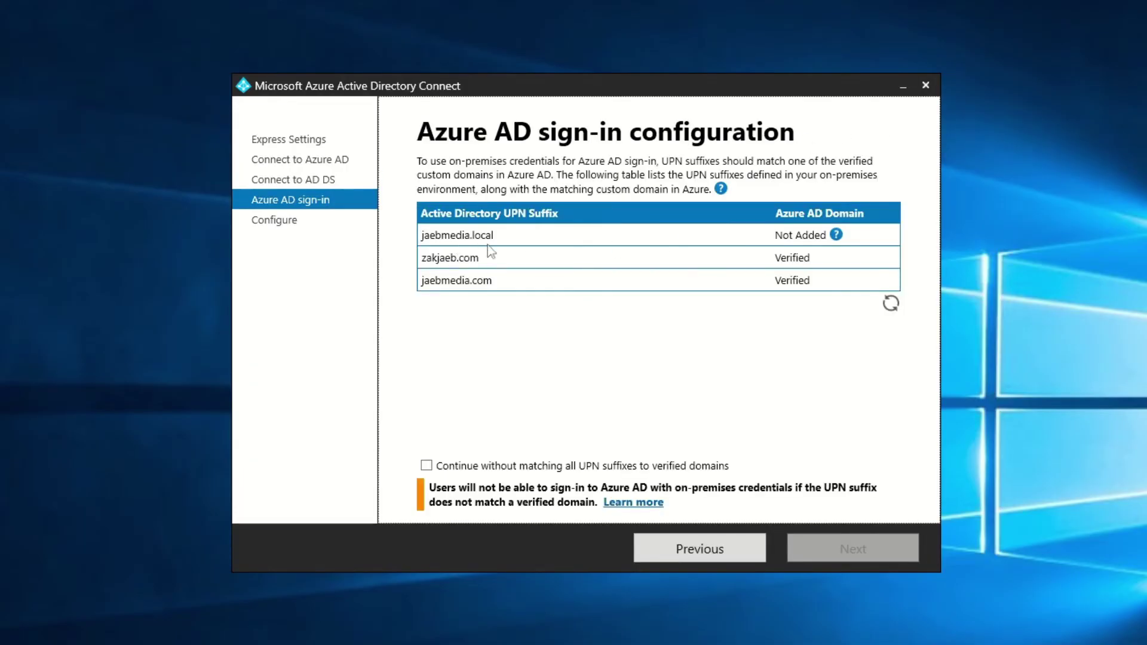
# Tick 'Continue without matching all UPN suffixes to verified domains' for jaebmedia.local and go Next.
pyautogui.click(836, 234)
pyautogui.click(891, 304)
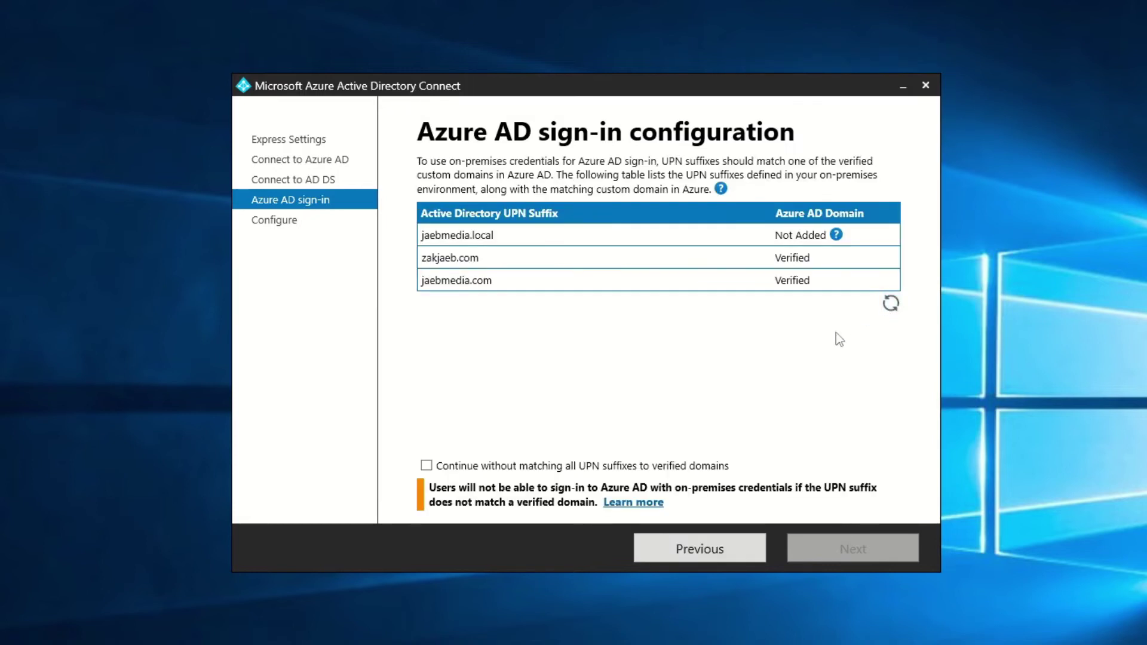
pyautogui.click(572, 468)
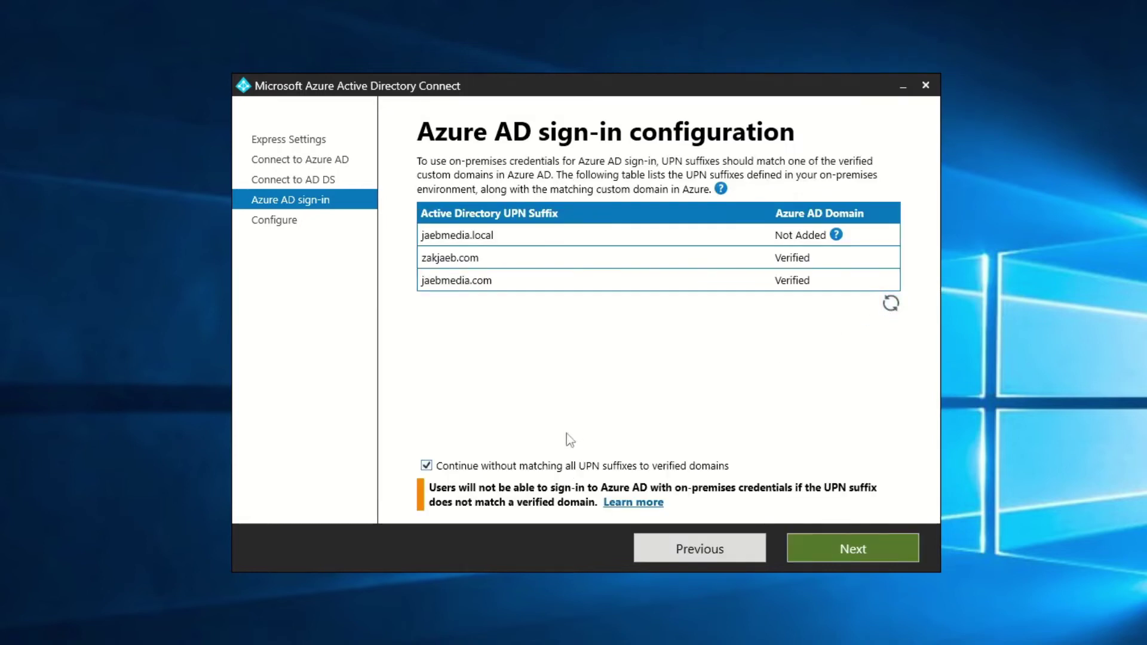
pyautogui.click(871, 549)
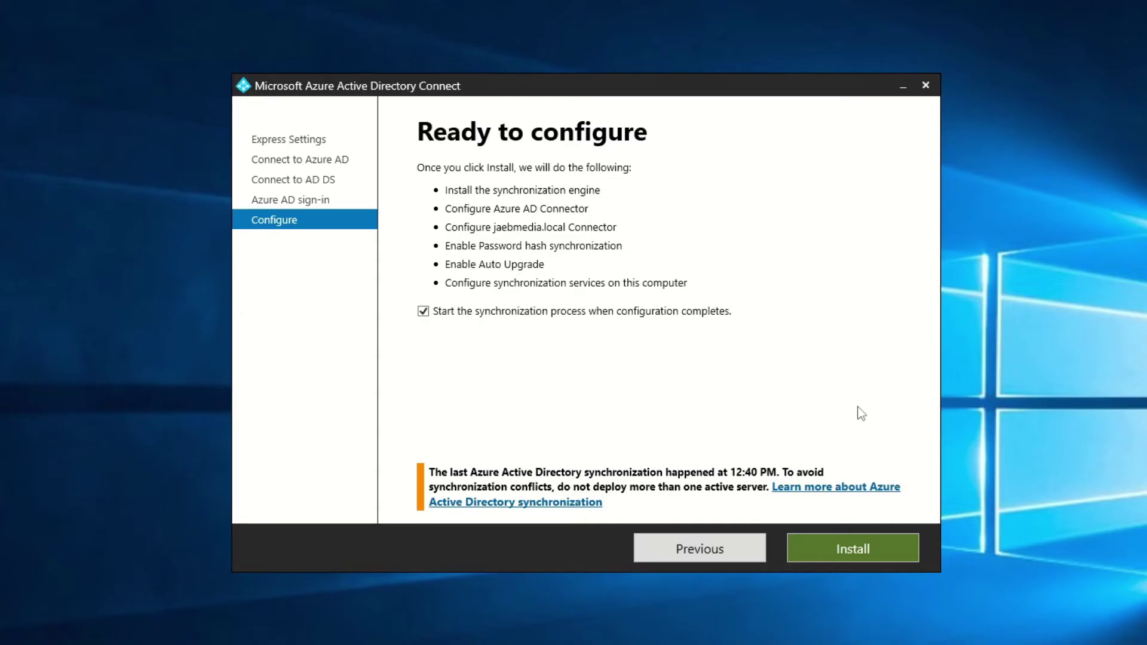
# Install with 'Start the synchronization process' left checked.
pyautogui.click(873, 550)
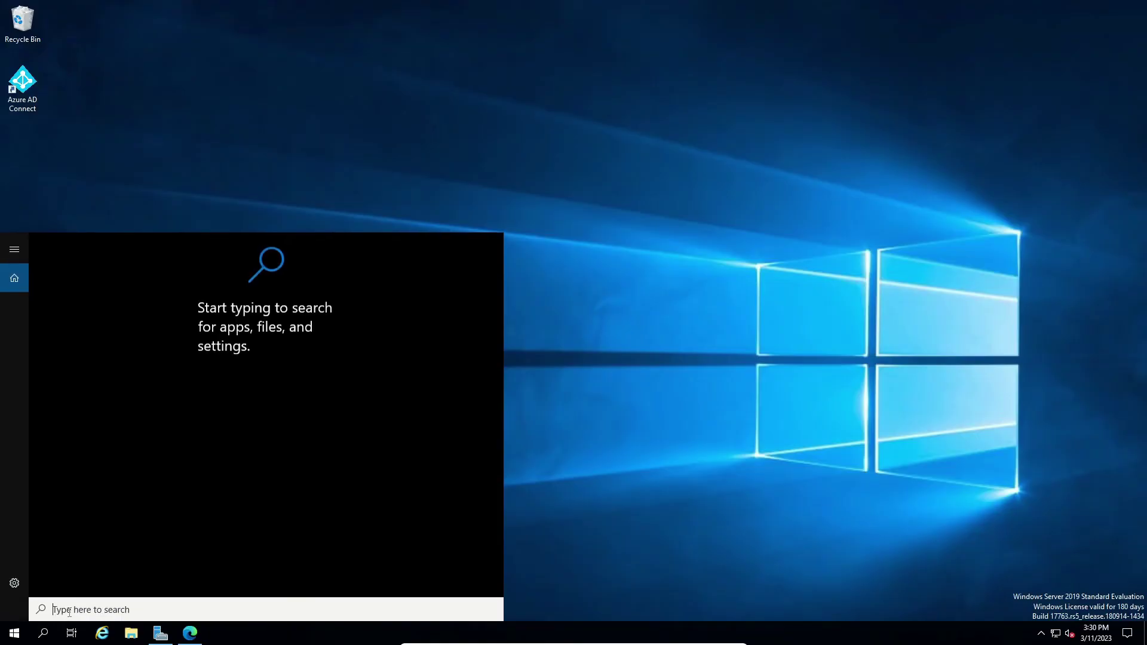
# Launch Windows PowerShell as administrator and move its window to the right.
pyautogui.write('power')
pyautogui.rightClick(126, 357)
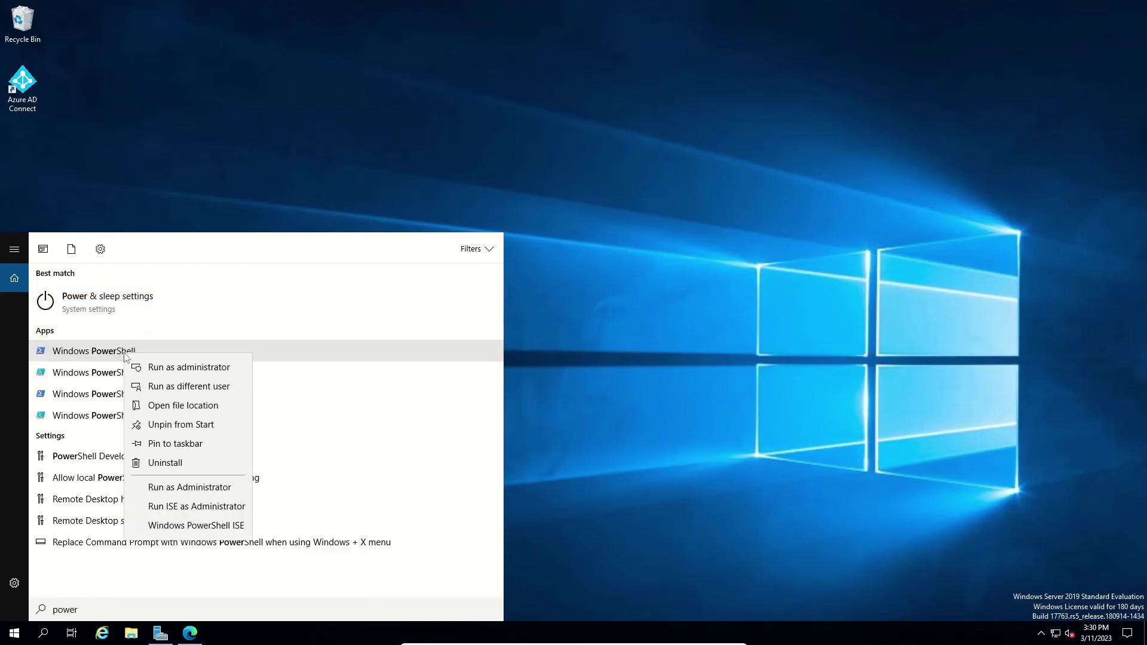
pyautogui.click(159, 368)
pyautogui.moveTo(360, 106); pyautogui.dragTo(556, 96)
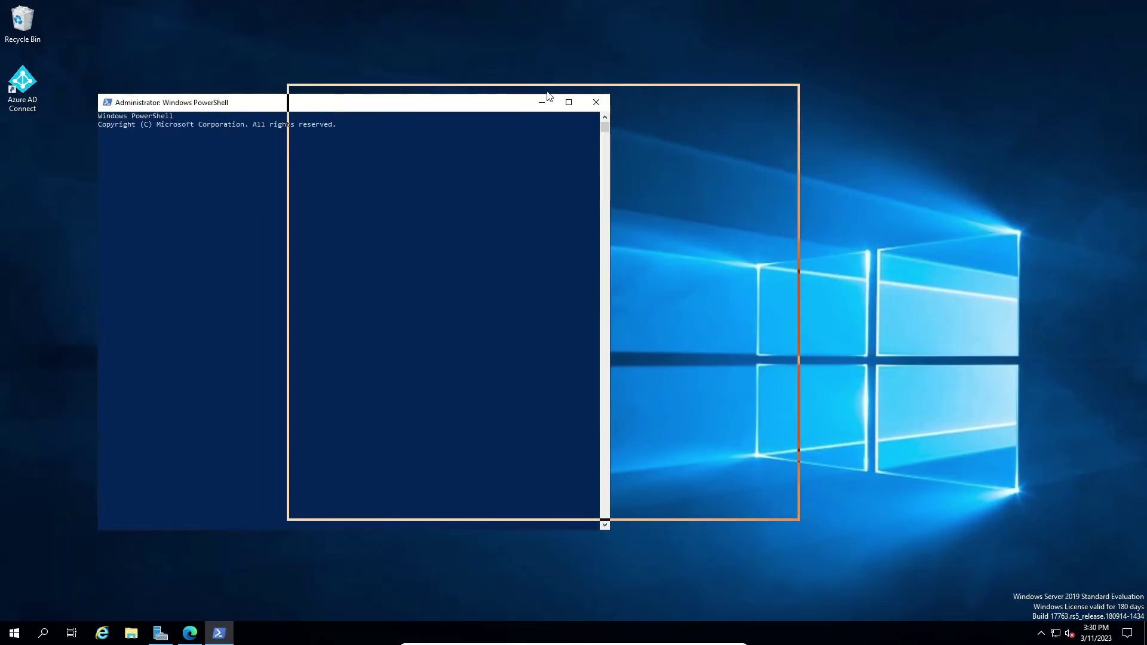
# Run Import-Module ADSync, then Start-ADSyncSyncCycle -PolicyType Delta.
pyautogui.write('Impor')
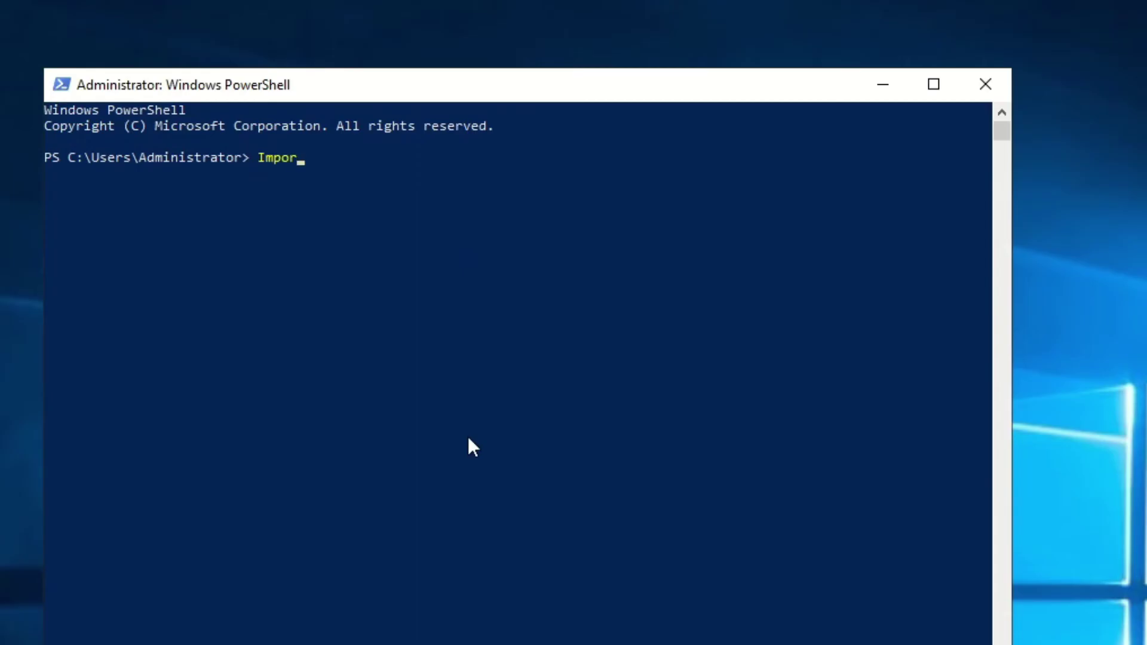
pyautogui.write('t-Module ADSync')
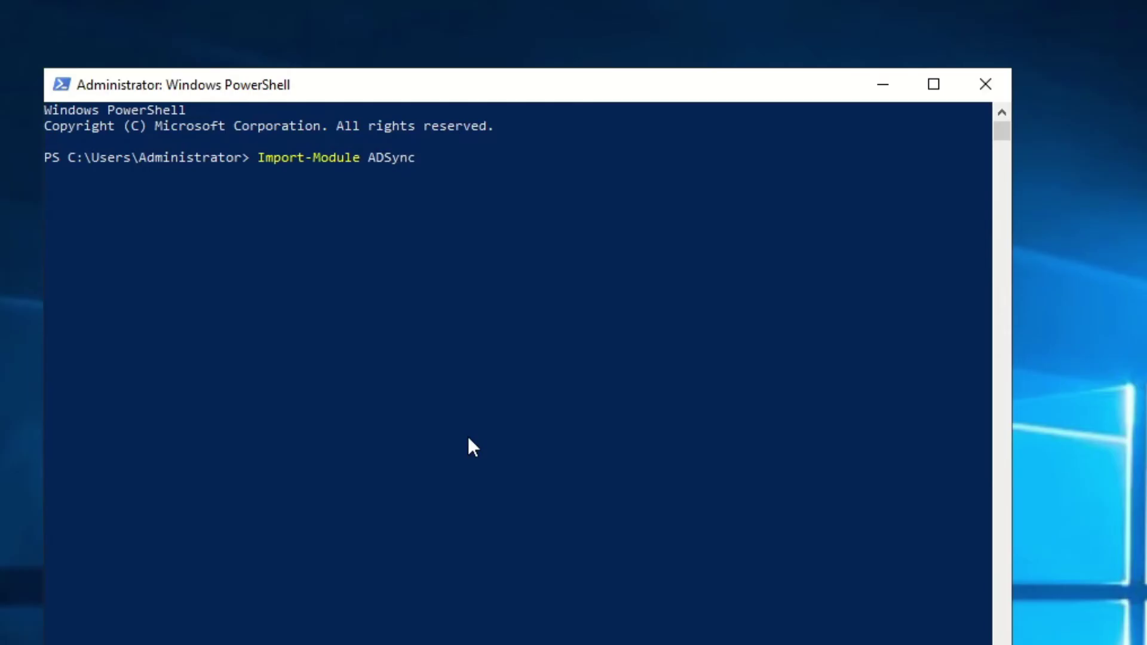
pyautogui.press('Return')
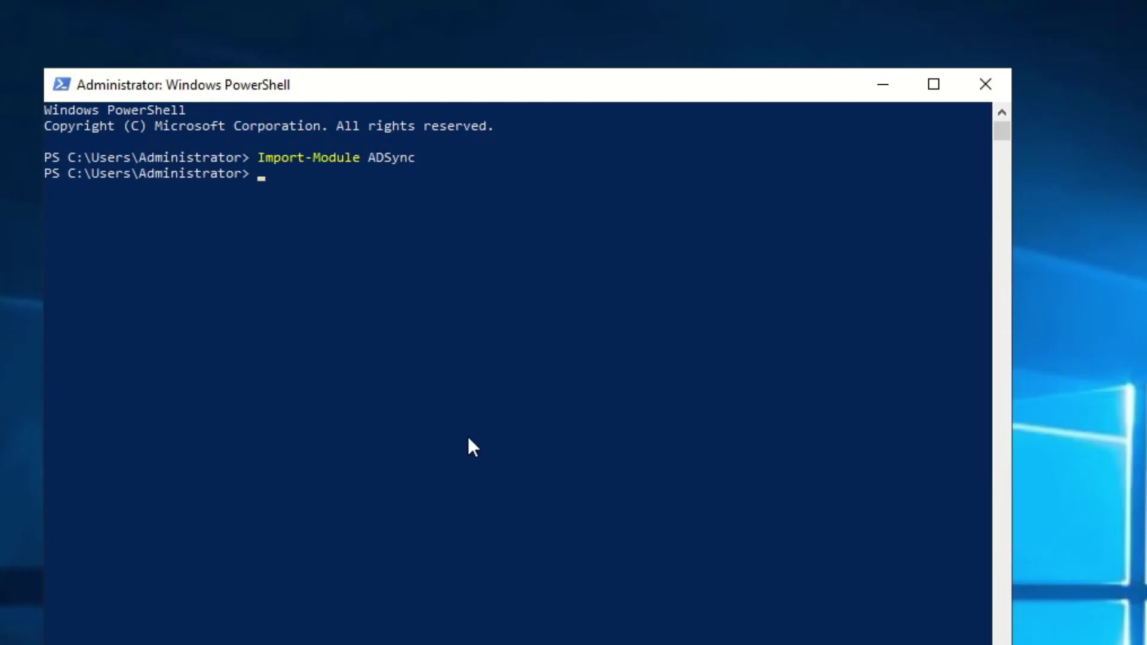
pyautogui.write('Start-ADSyncSyncCycle')
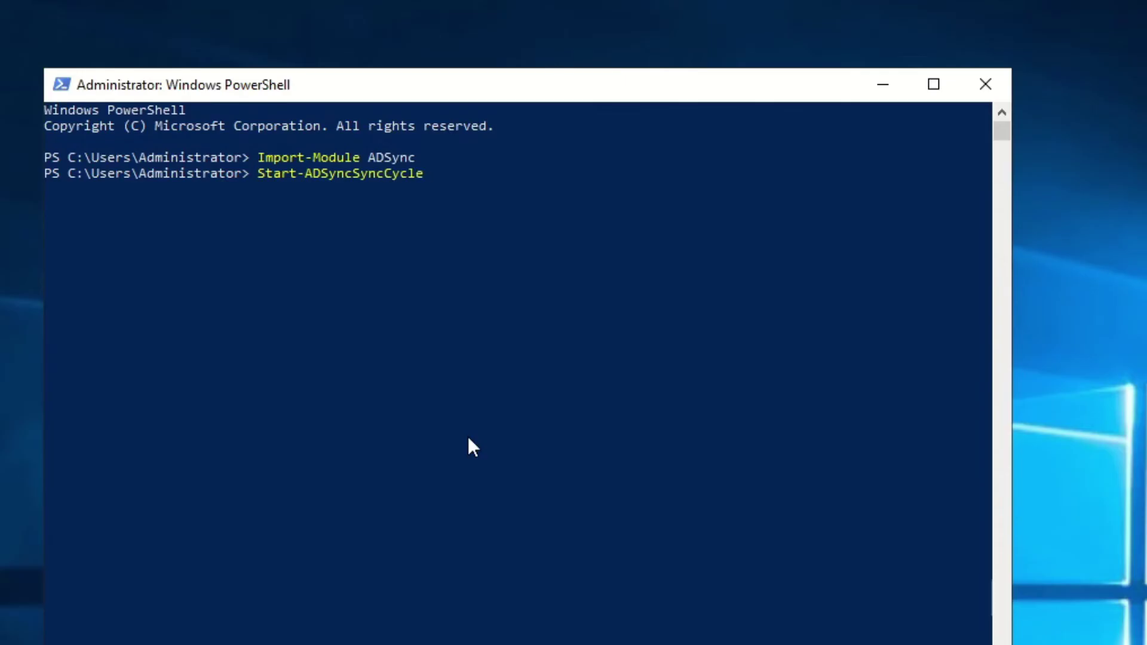
pyautogui.write(' -PolicyType Delta')
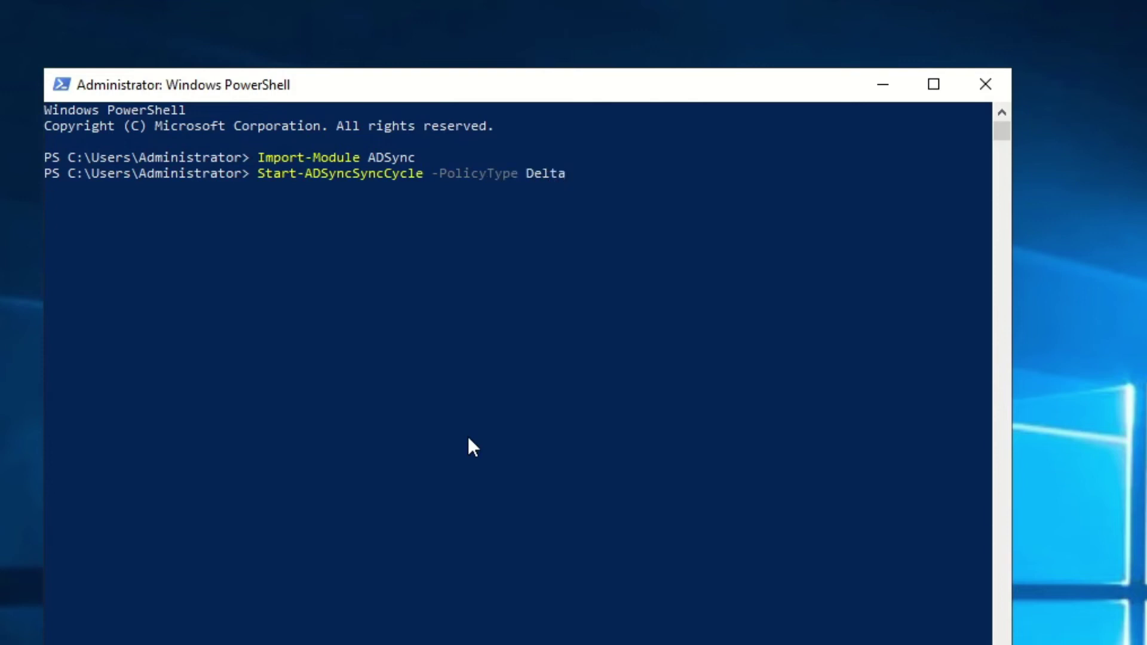
pyautogui.press('Return')
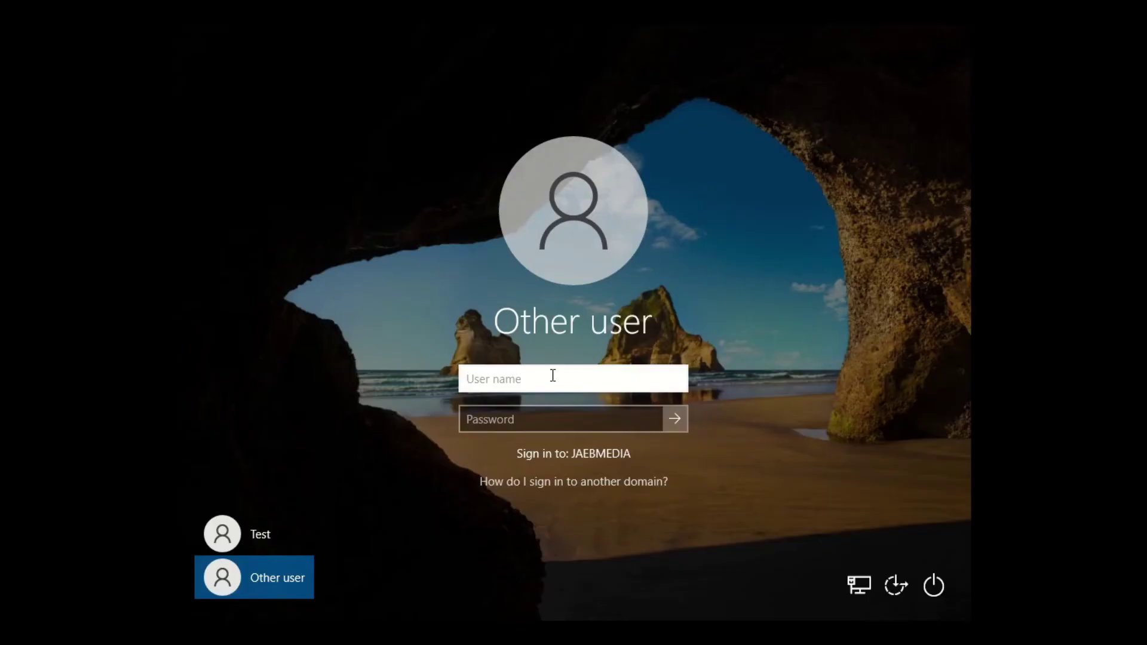
# Sign in to Windows with the synced domain user's account name and password.
pyautogui.press('Tab')
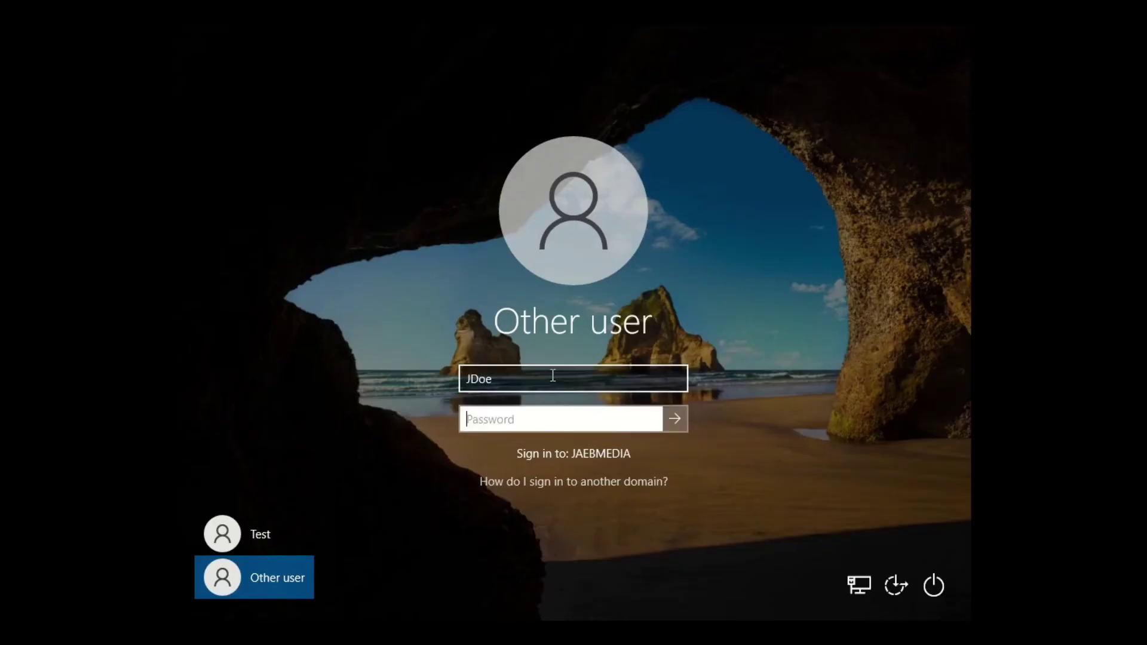
pyautogui.press('Return')
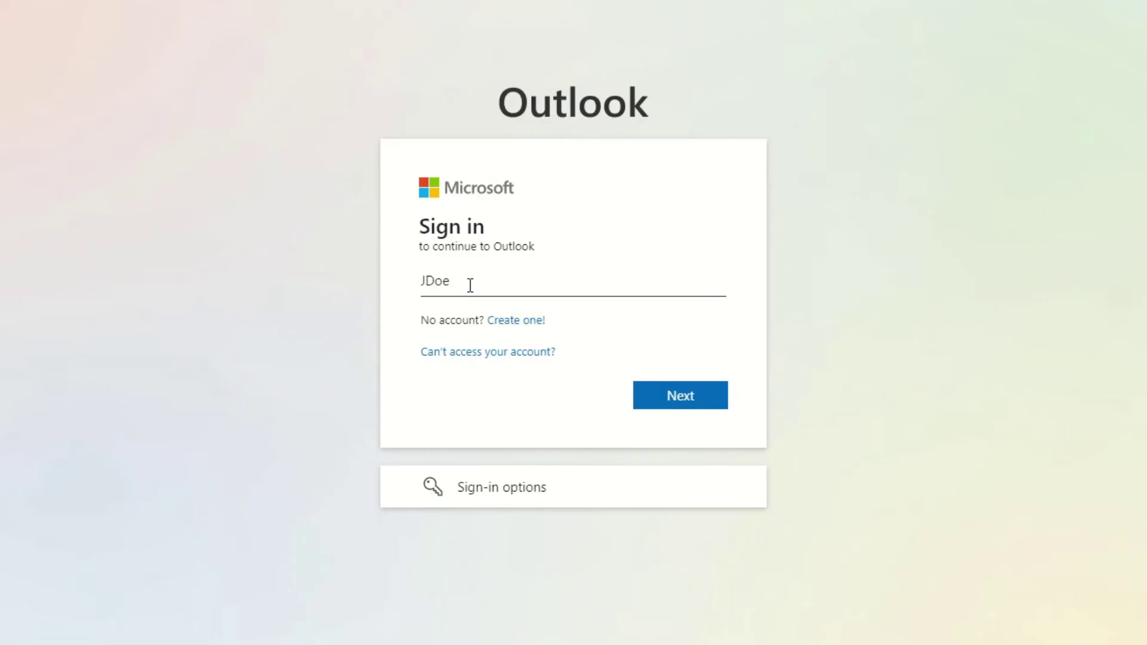
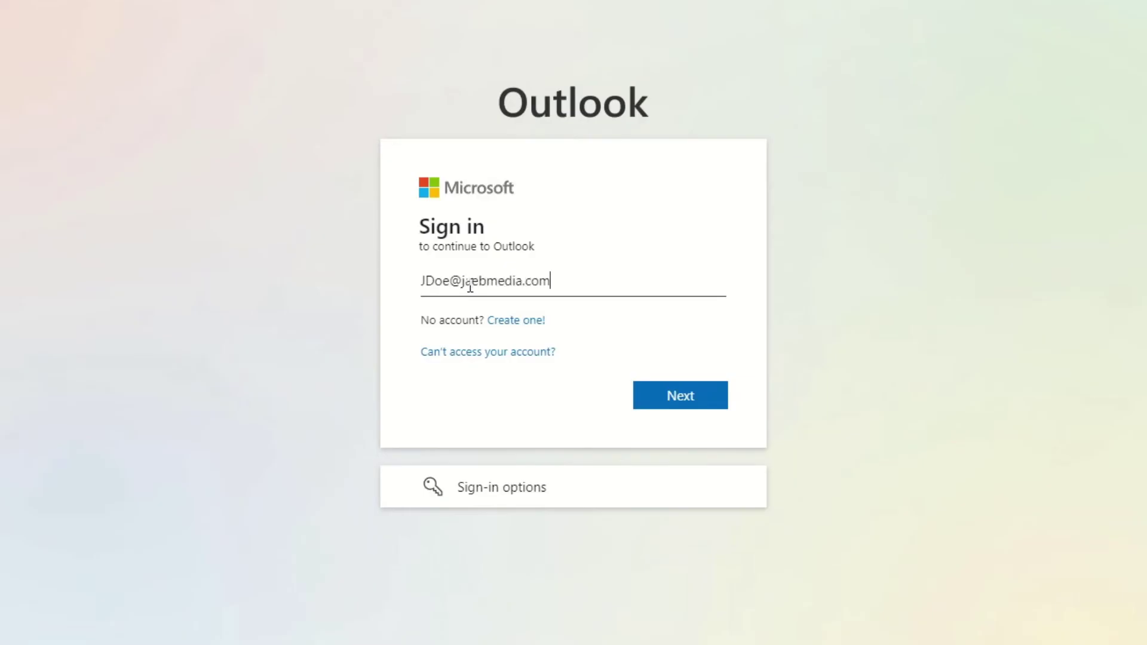
pyautogui.press('Return')
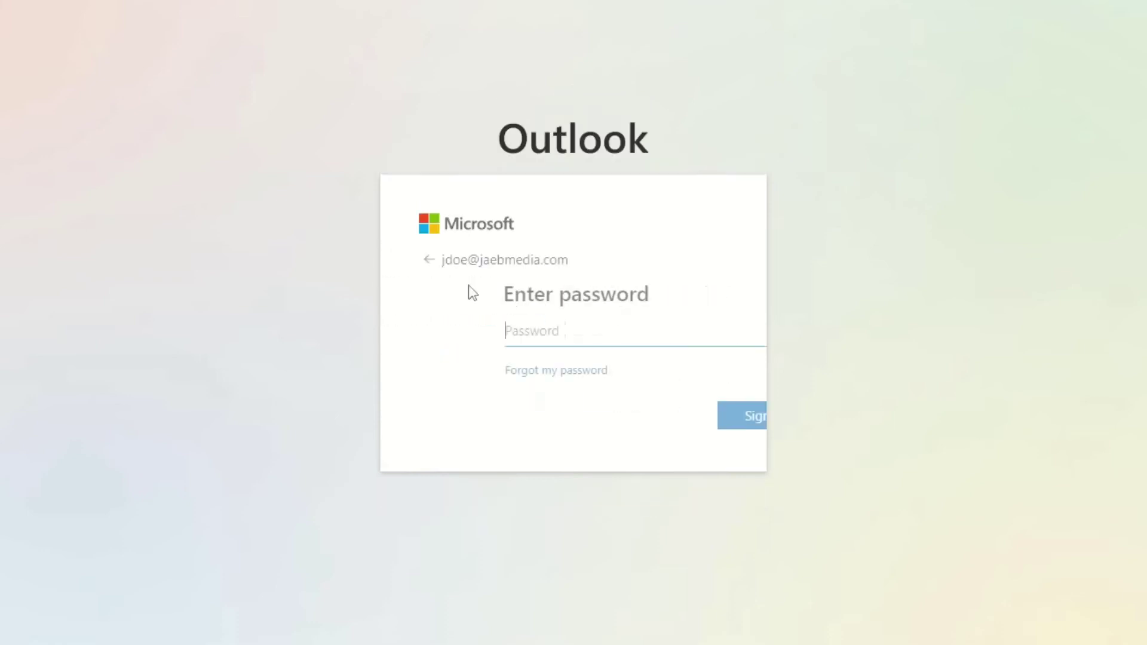
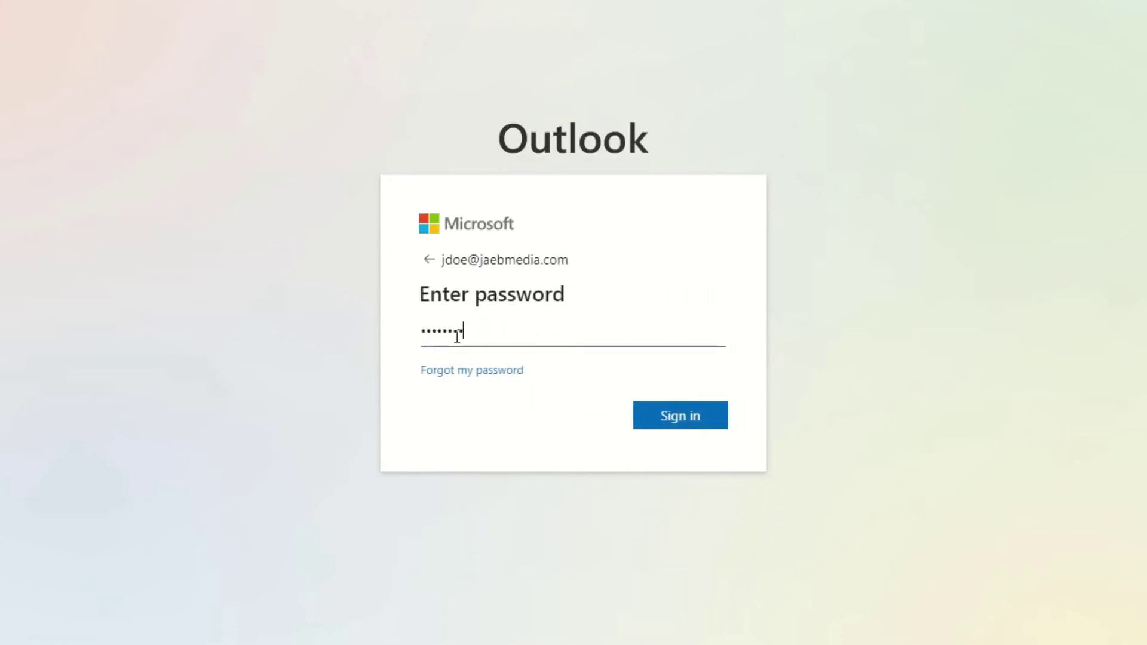
pyautogui.press('Return')
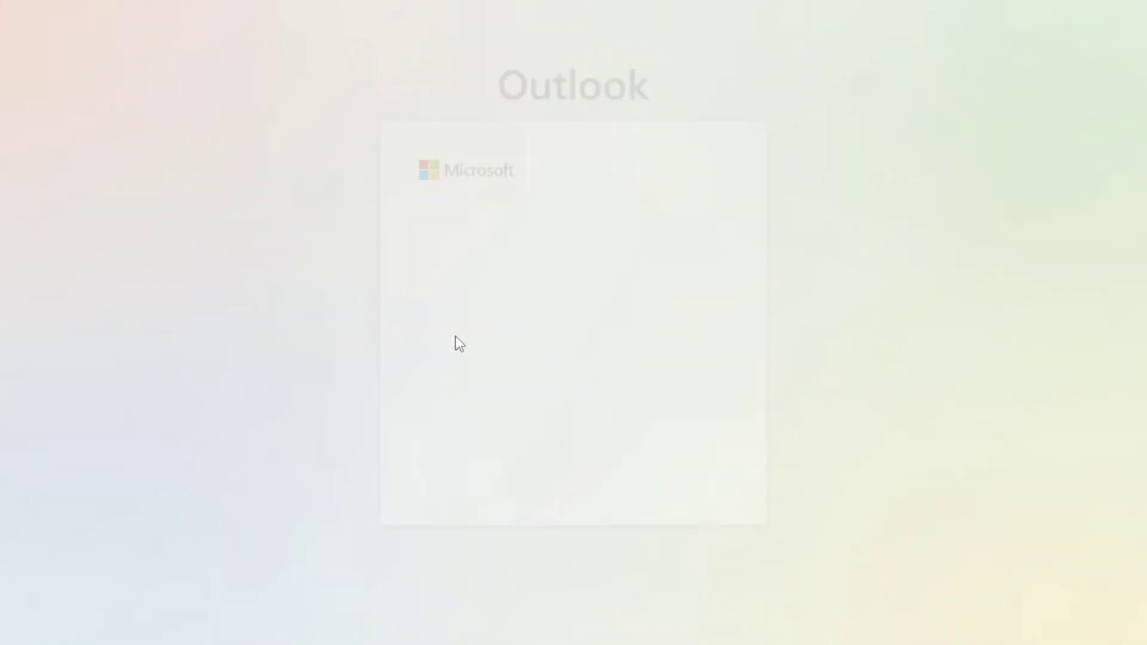